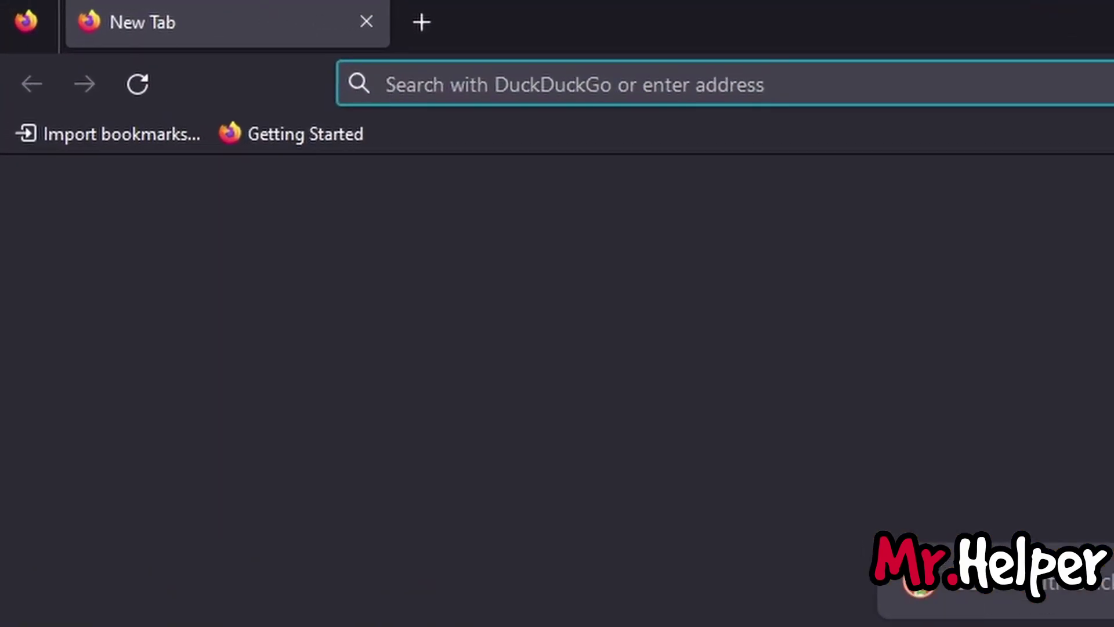
Go to duckduckgo.com and search the web for "Steam download".
{"action": "type", "text": "duckduck"}
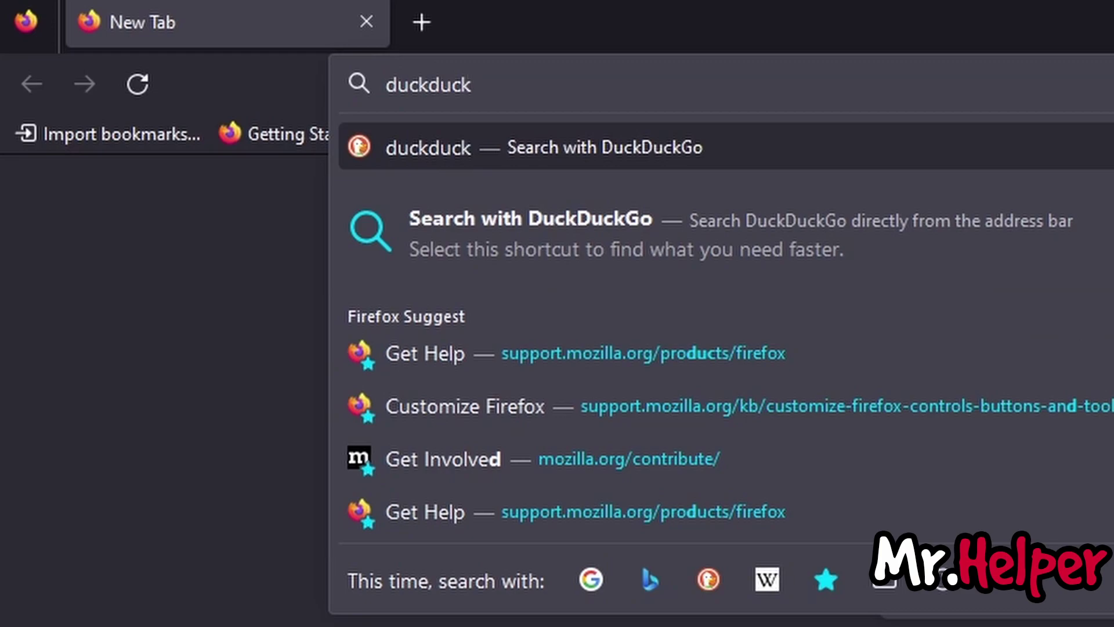
{"action": "type", "text": "go.com"}
{"action": "key", "text": "Return"}
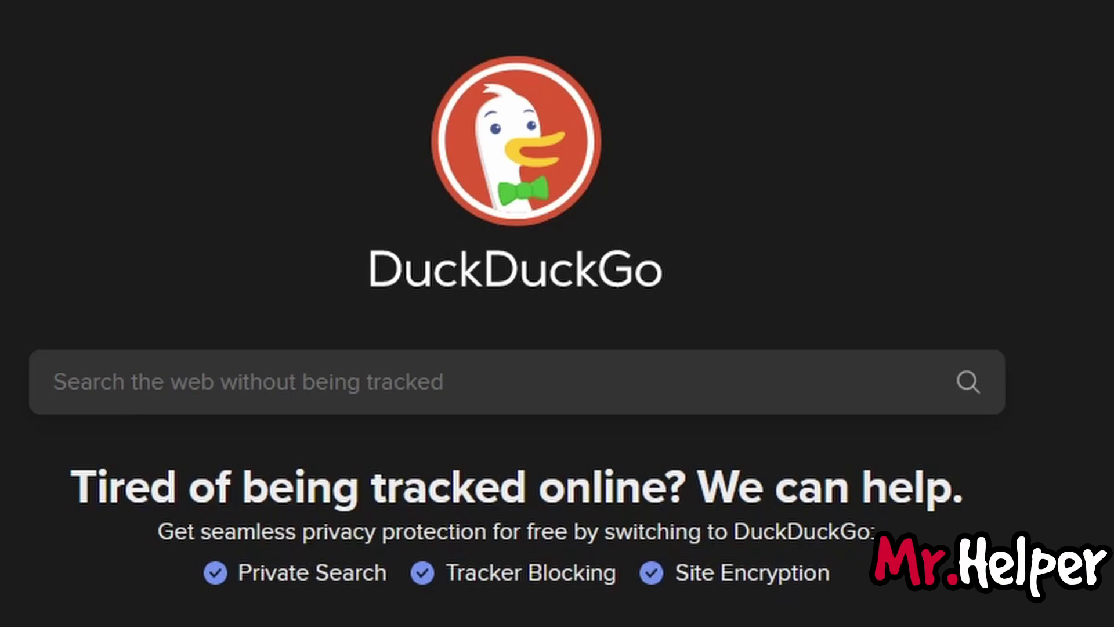
{"action": "type", "text": "Steam down"}
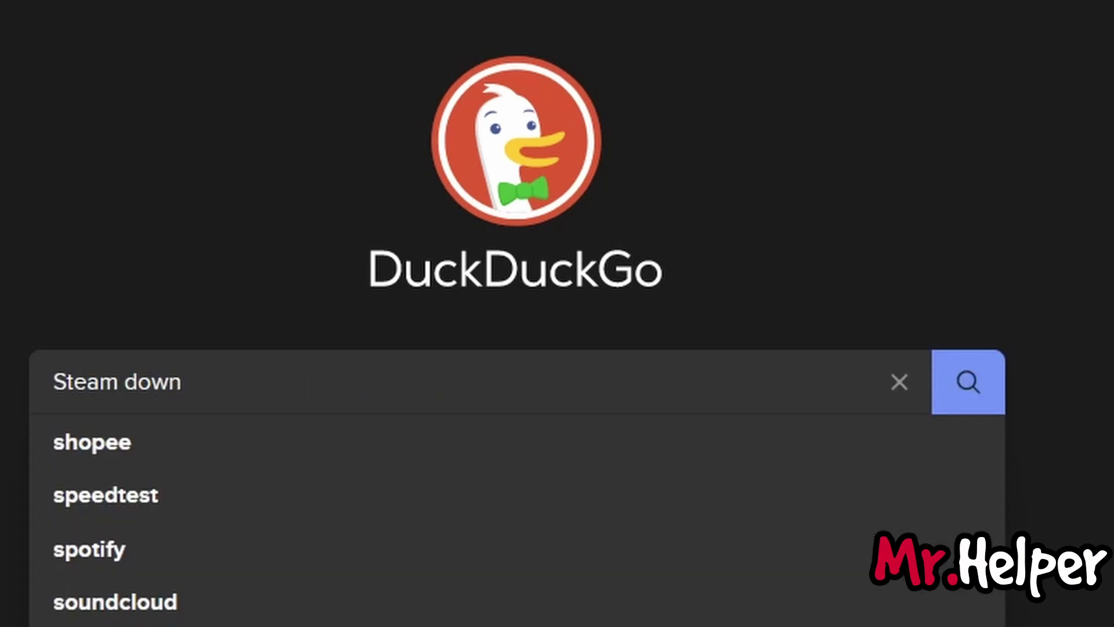
{"action": "type", "text": "load"}
{"action": "key", "text": "Return"}
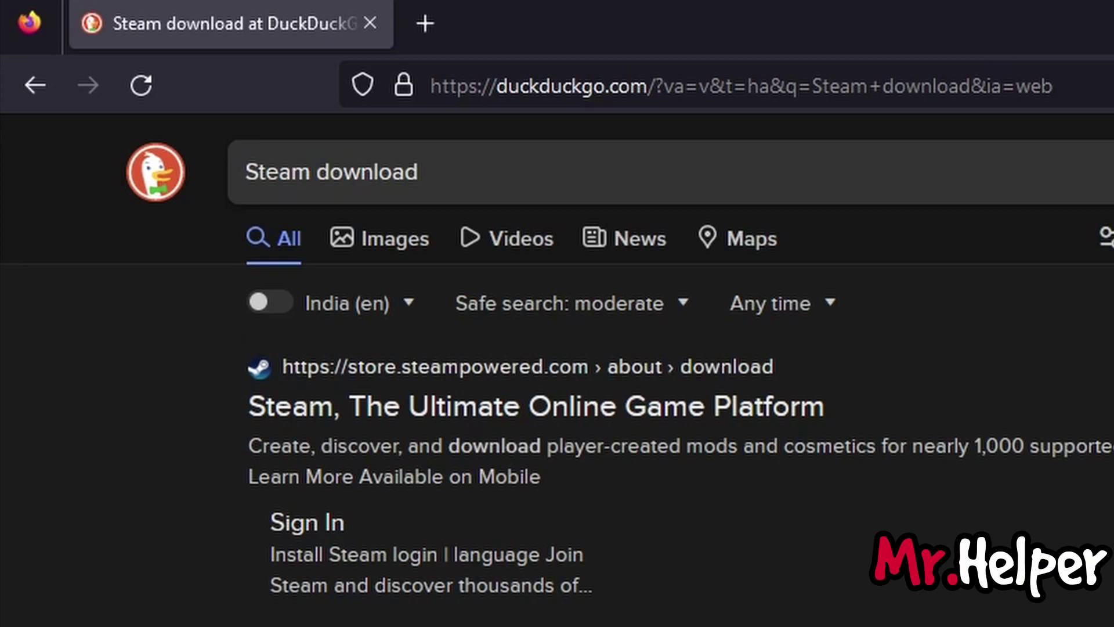
Open Steam's official download page from the search results and download the Windows installer, leaving the desktop in view.
{"action": "left_click", "coordinate": [611, 431]}
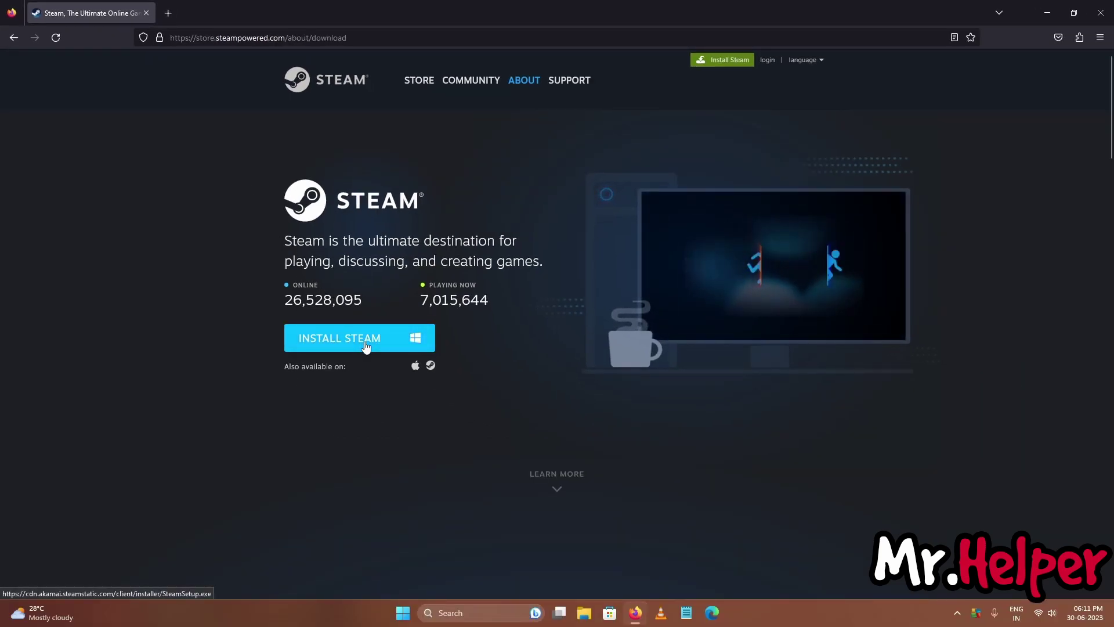
{"action": "left_click", "coordinate": [367, 346]}
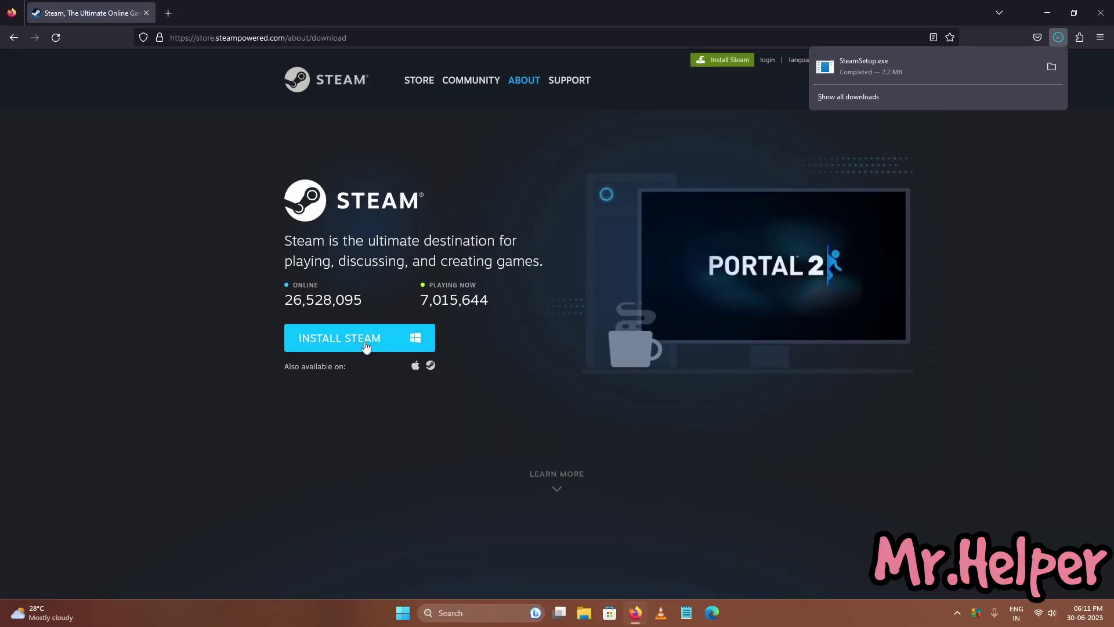
{"action": "left_click", "coordinate": [1047, 13]}
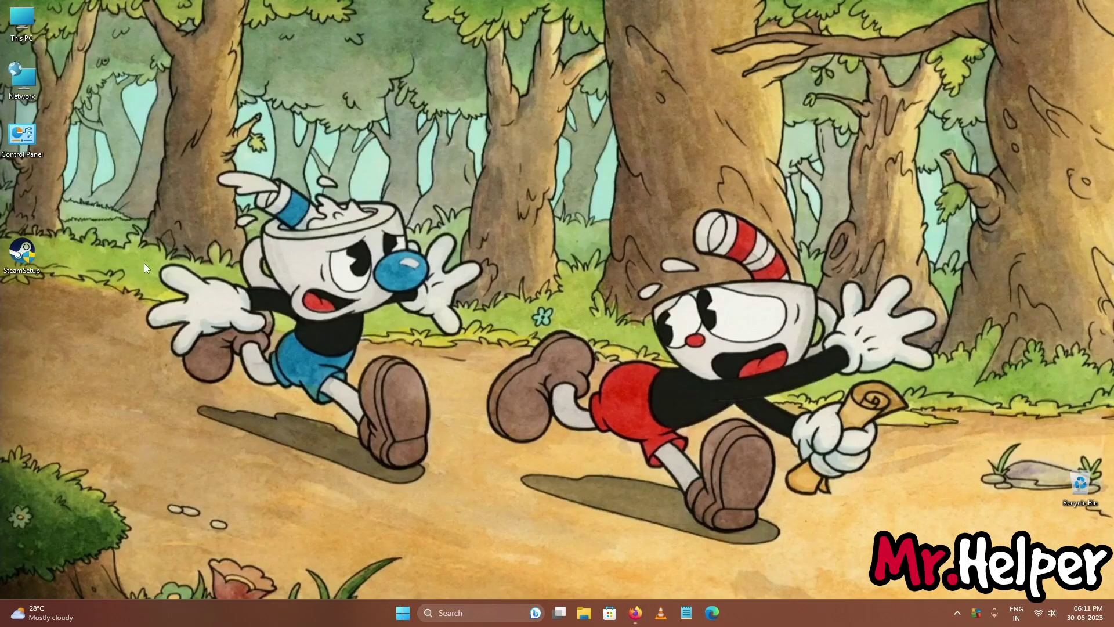
Place the SteamSetup file below Control Panel on the desktop, run it and continue the setup with English as Steam's language.
{"action": "left_click_drag", "start_coordinate": [22, 253], "coordinate": [22, 194]}
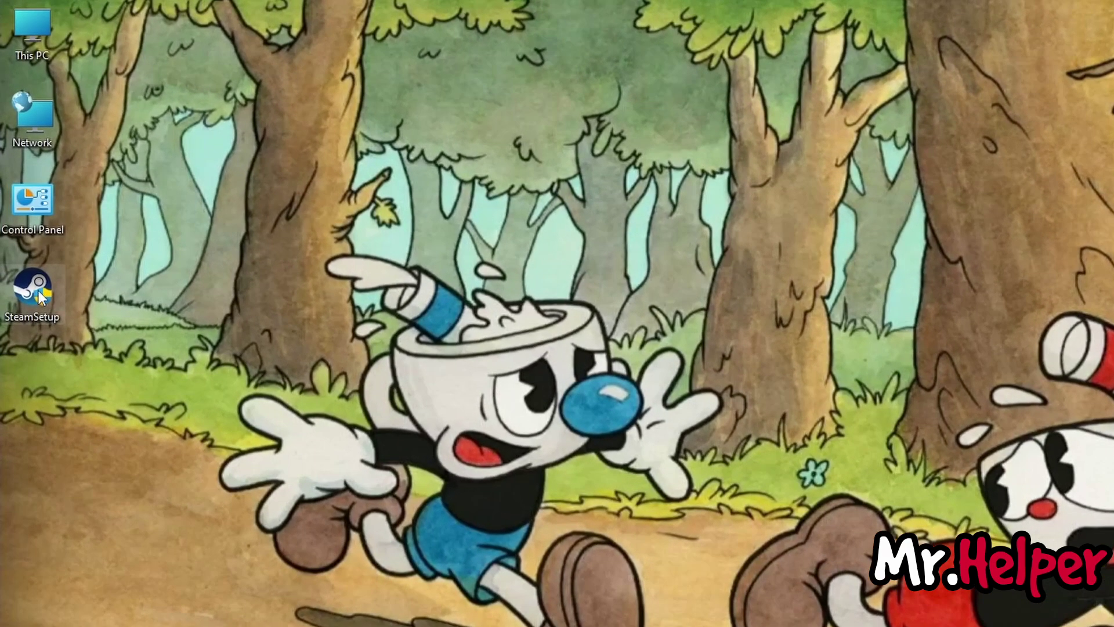
{"action": "double_click", "coordinate": [40, 296]}
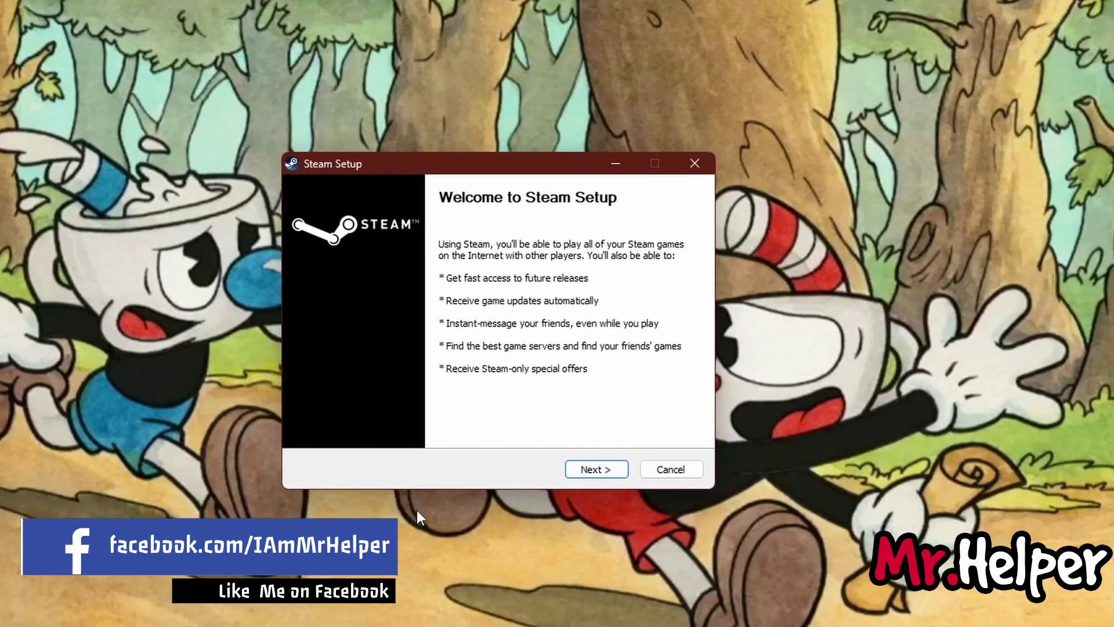
{"action": "left_click", "coordinate": [631, 485]}
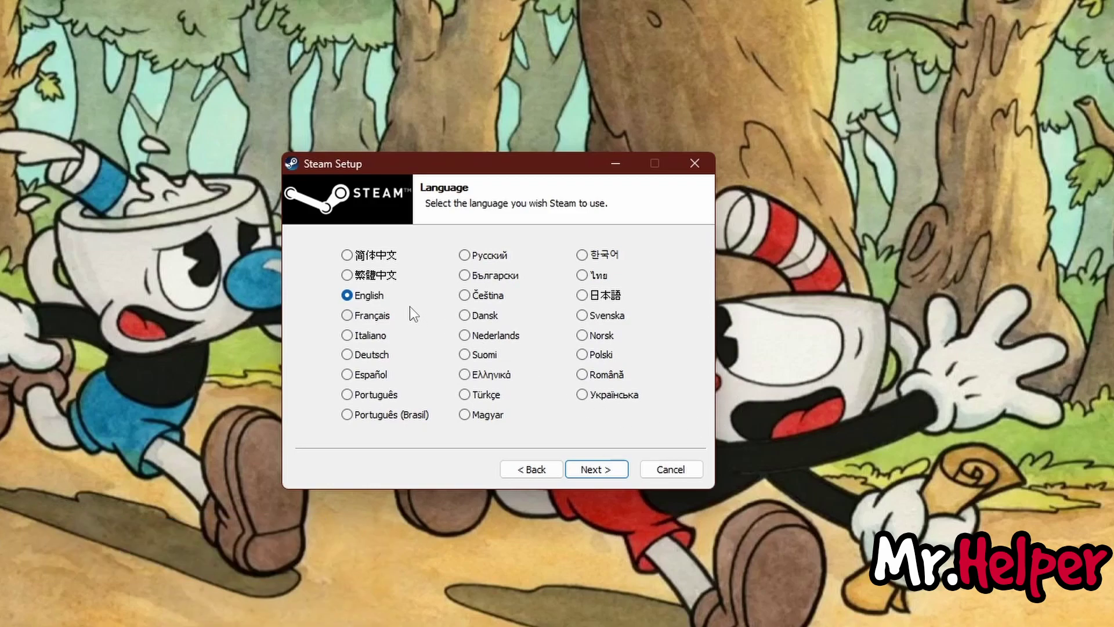
{"action": "left_click", "coordinate": [594, 467]}
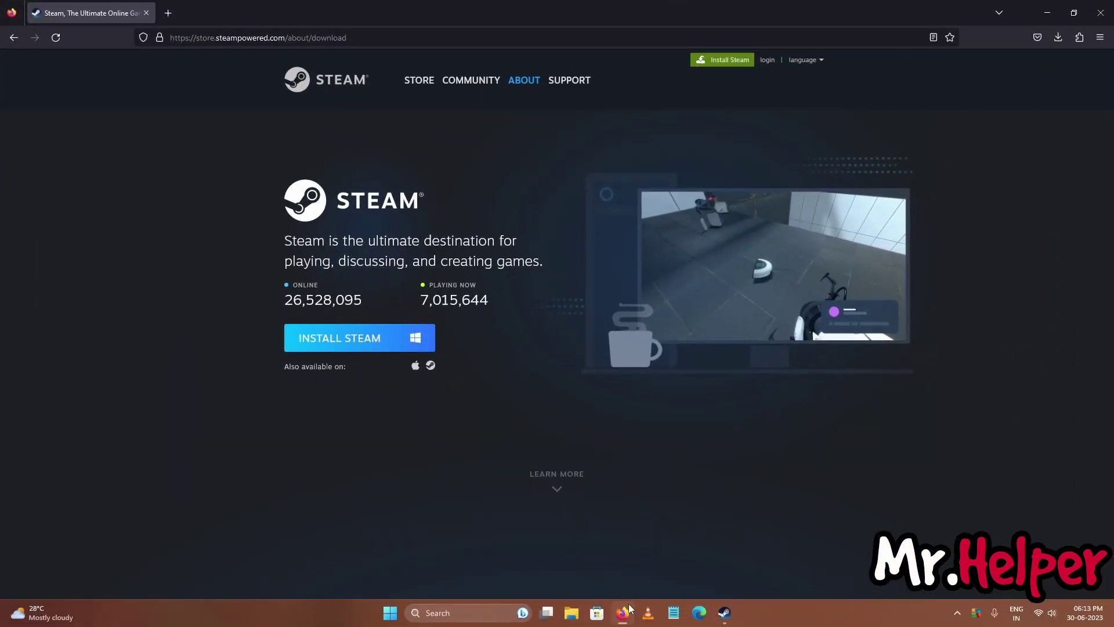
Go to the login page on the Steam website in Firefox and choose to join Steam with a new account.
{"action": "left_click", "coordinate": [773, 65]}
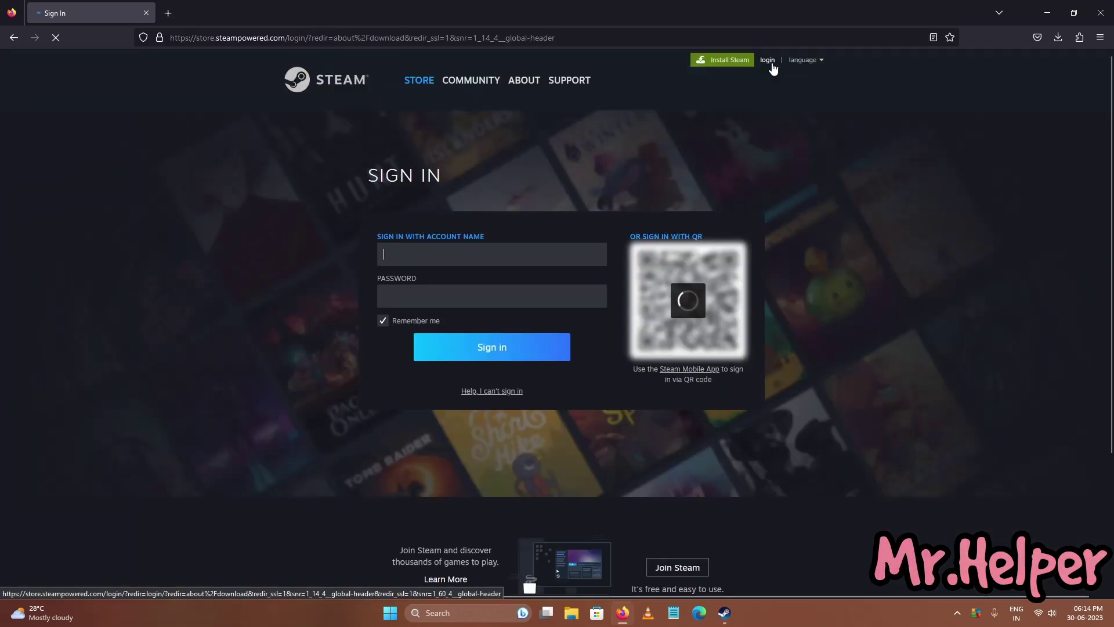
{"action": "scroll", "coordinate": [675, 400], "scroll_direction": "down", "scroll_amount": 3}
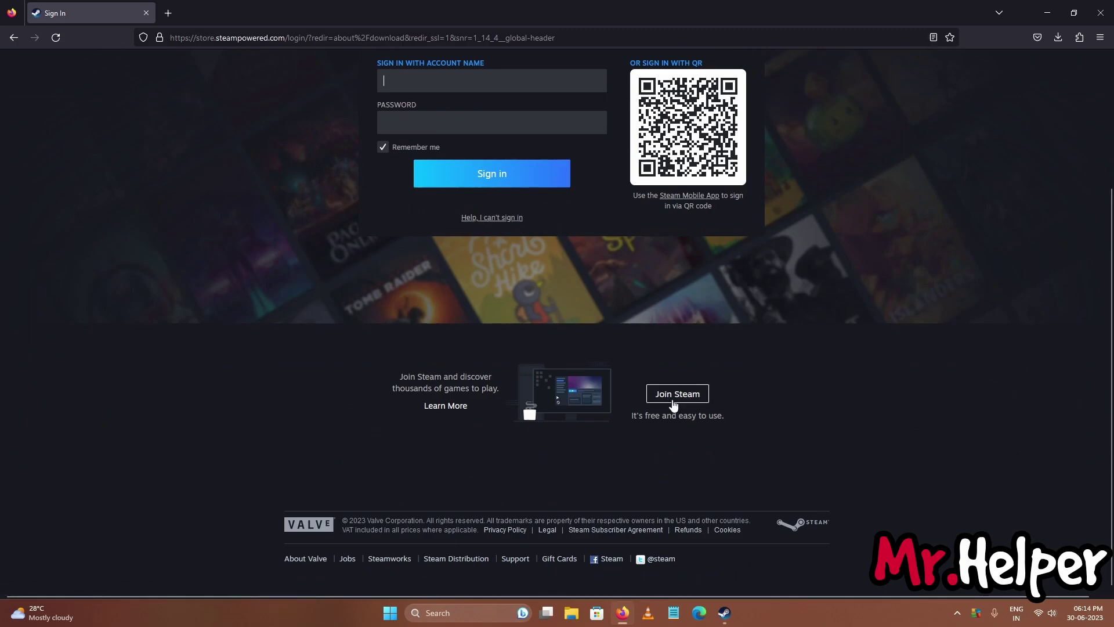
{"action": "left_click", "coordinate": [673, 400]}
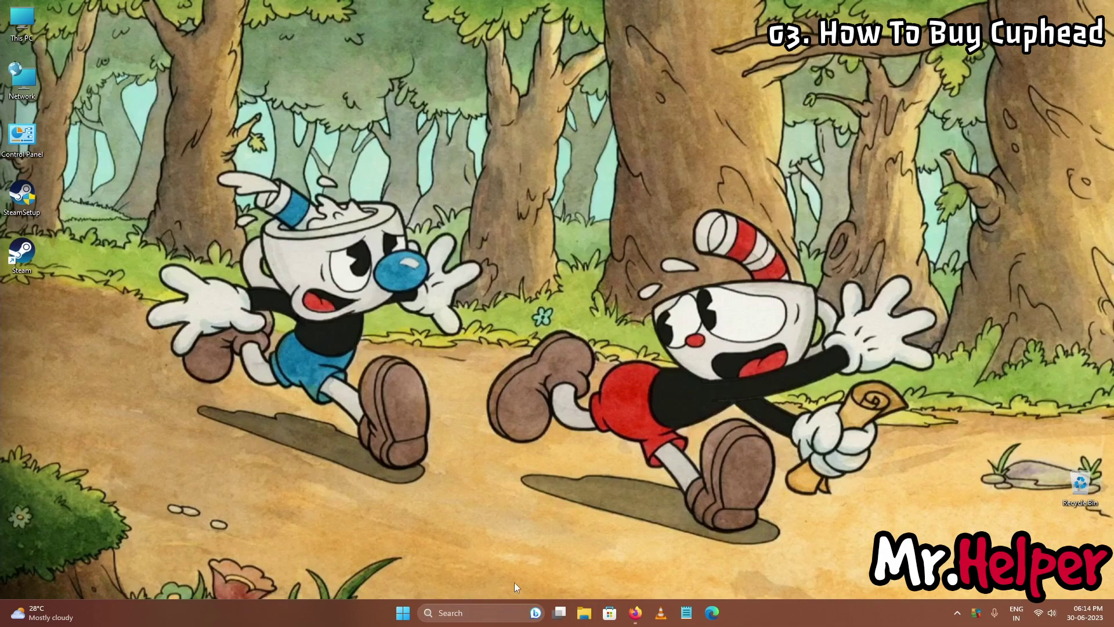
Switch to Firefox and find the "How To Buy CUPHEAD On Steam" video among the Mr. Helper YouTube channel's videos.
{"action": "left_click", "coordinate": [633, 613]}
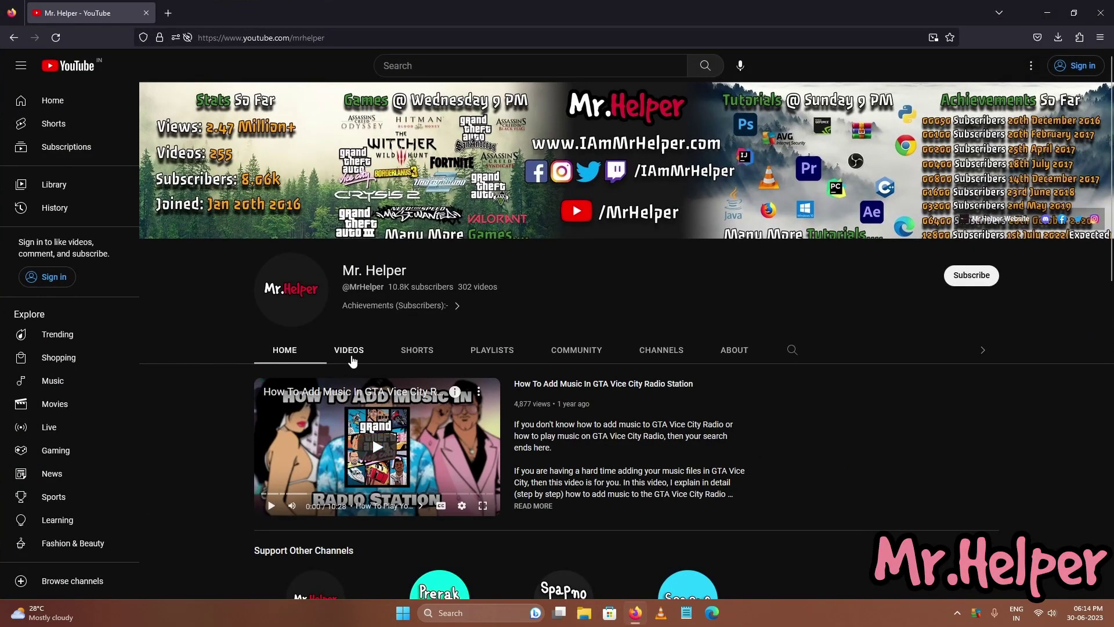
{"action": "left_click", "coordinate": [352, 358]}
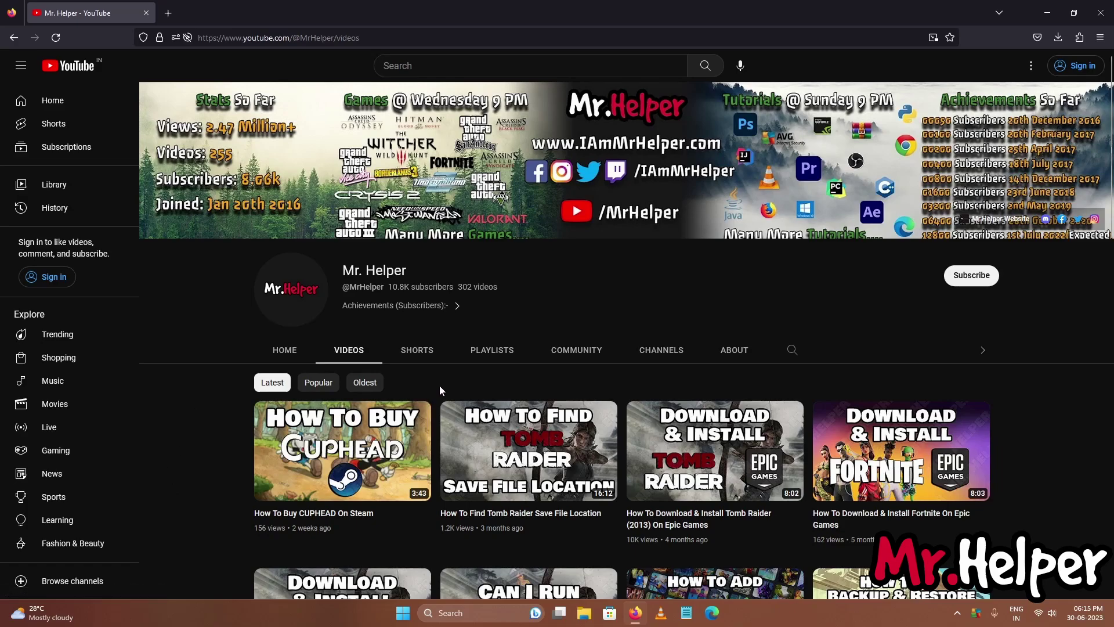
{"action": "mouse_move", "coordinate": [313, 529]}
{"action": "mouse_move", "coordinate": [315, 463]}
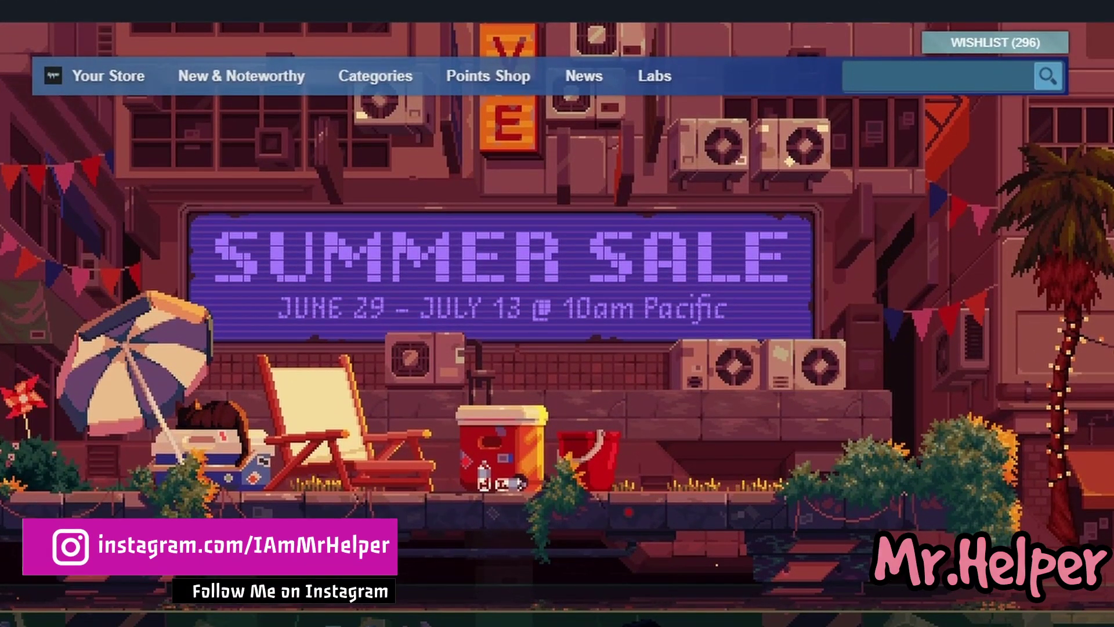
Search the Steam store for Cuphead and examine the game's system requirements for Windows and macOS.
{"action": "type", "text": "Cuphead"}
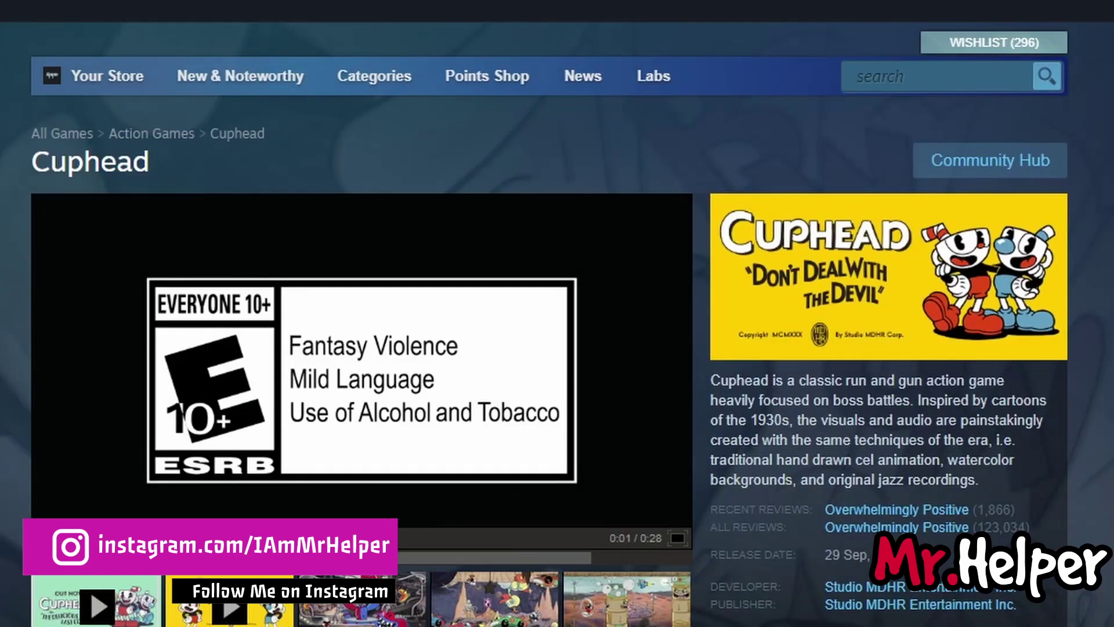
{"action": "scroll", "coordinate": [236, 407], "scroll_direction": "down", "scroll_amount": 15}
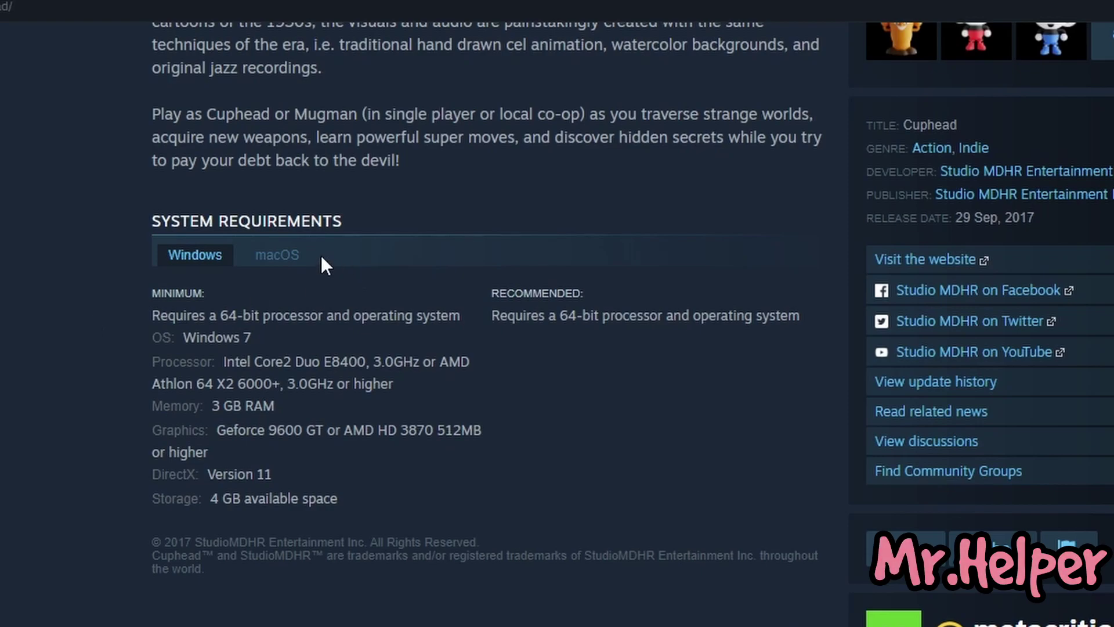
{"action": "left_click", "coordinate": [296, 255]}
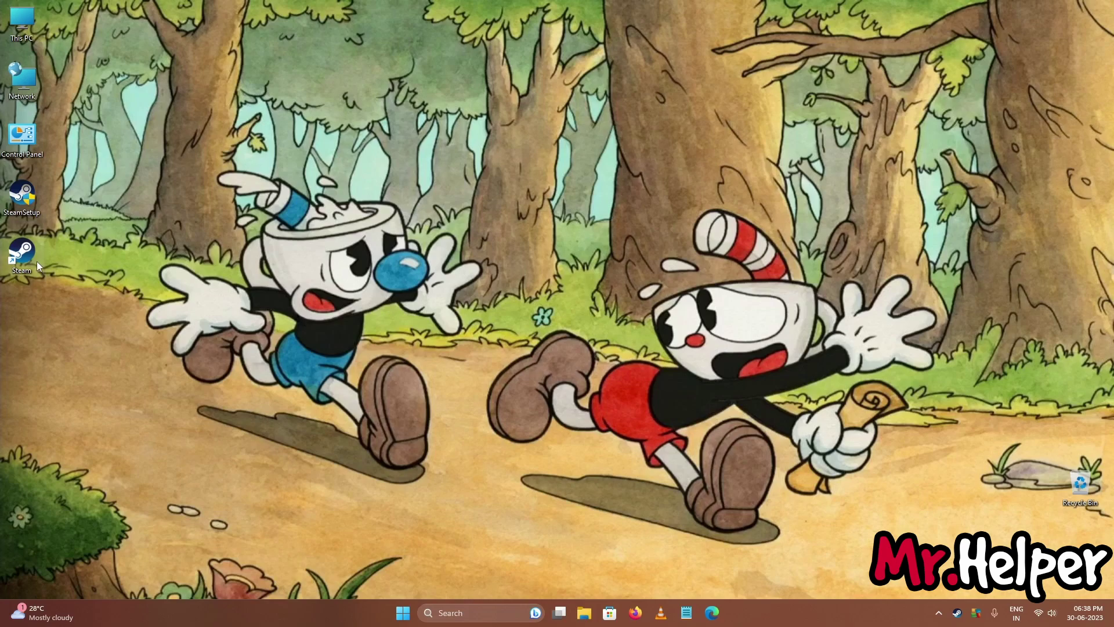
Open Cuphead's store page in the Steam client by searching for "Cuphead" and review its purchase packages and DLC.
{"action": "double_click", "coordinate": [37, 261]}
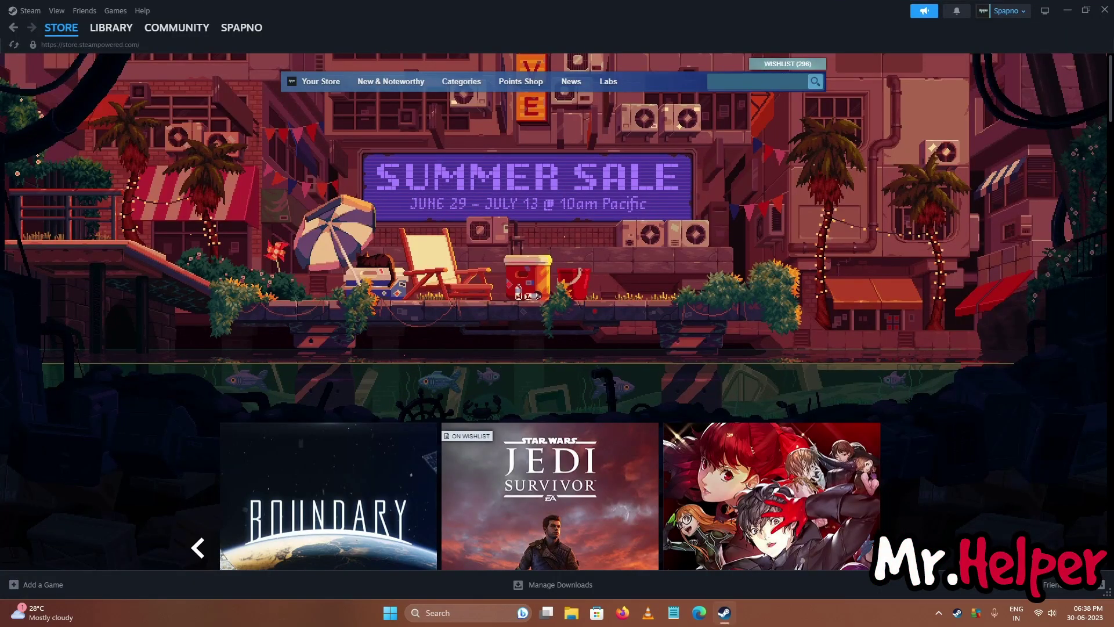
{"action": "left_click", "coordinate": [758, 81]}
{"action": "type", "text": "Cuphe"}
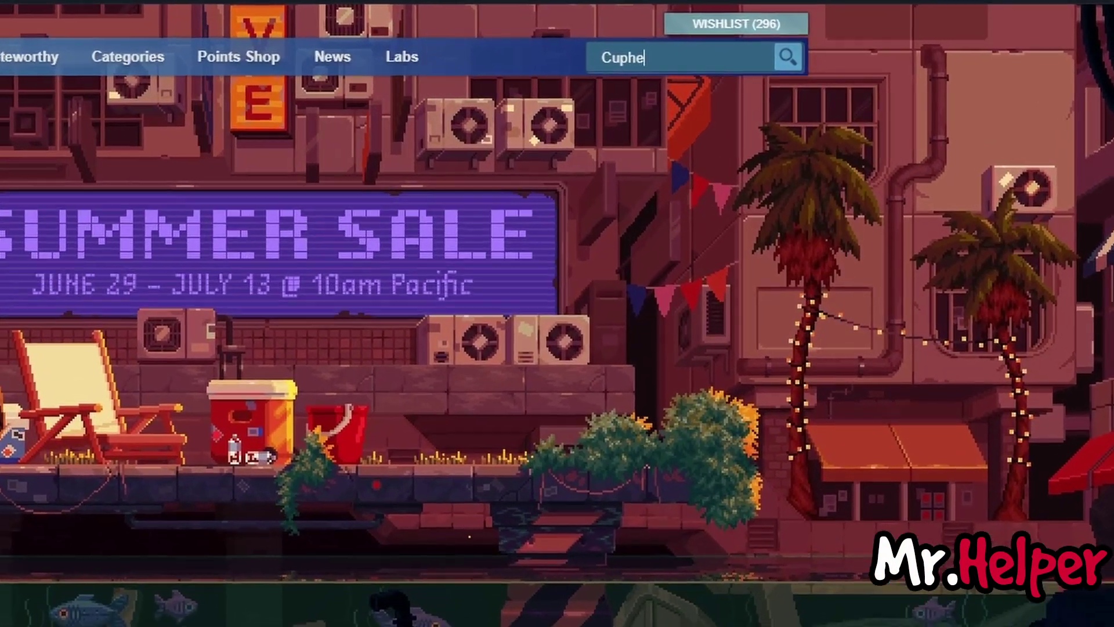
{"action": "type", "text": "ad"}
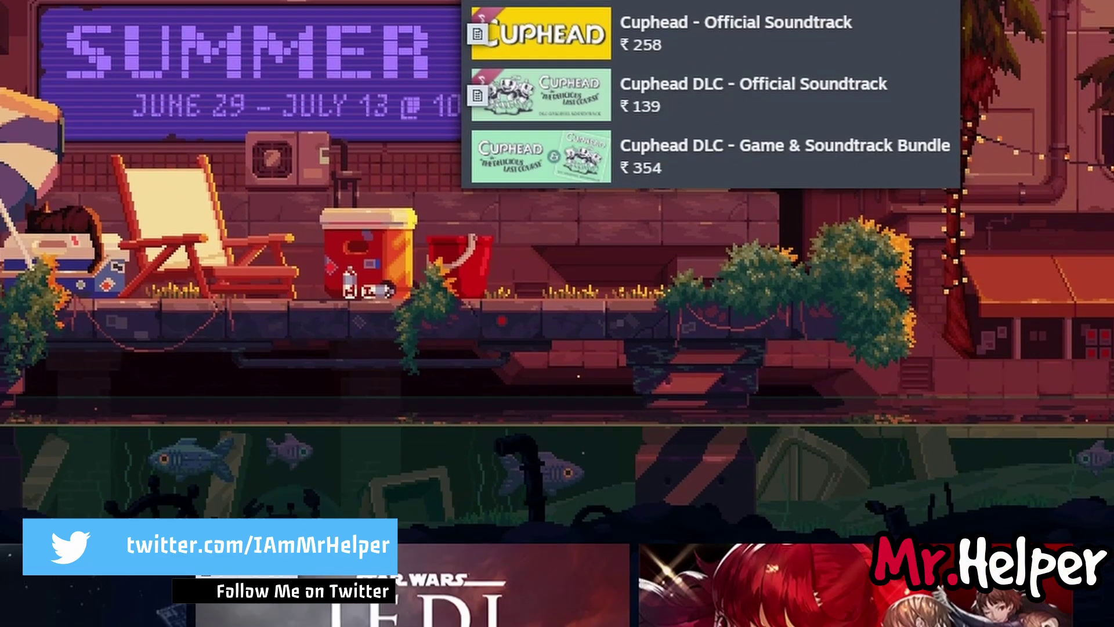
{"action": "left_click", "coordinate": [555, 108]}
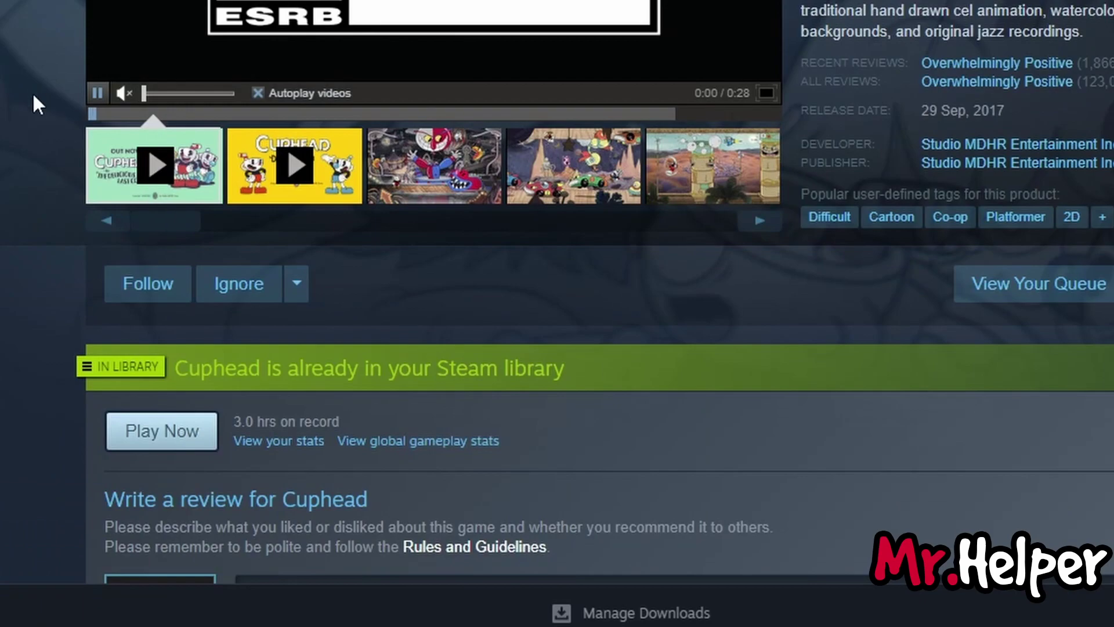
{"action": "scroll", "coordinate": [2, 95], "scroll_direction": "down", "scroll_amount": 10}
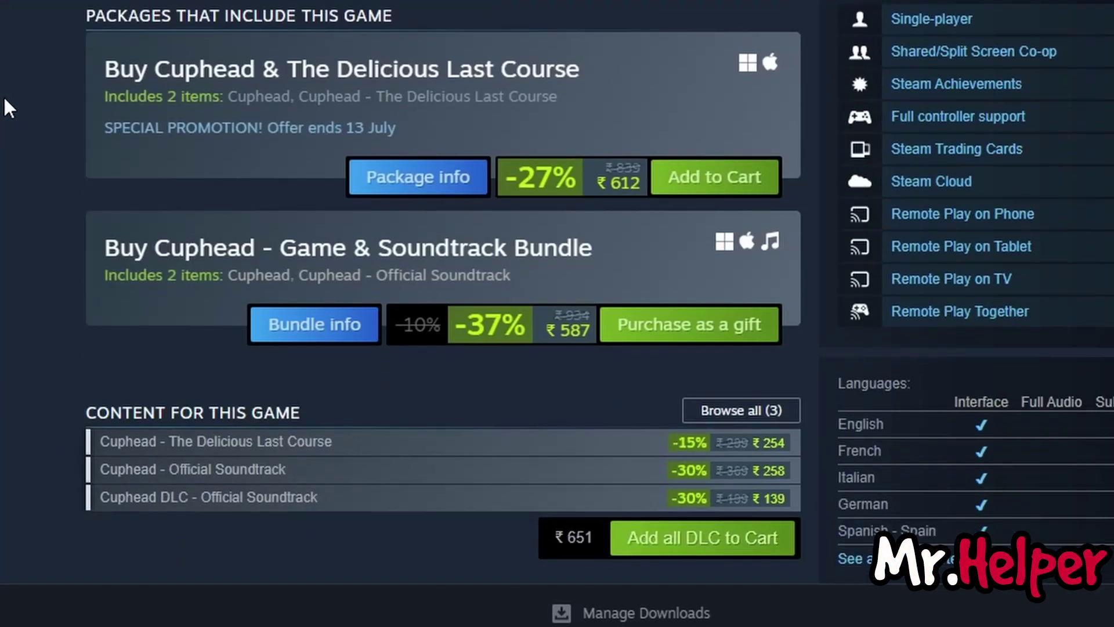
{"action": "scroll", "coordinate": [2, 95], "scroll_direction": "up", "scroll_amount": 2}
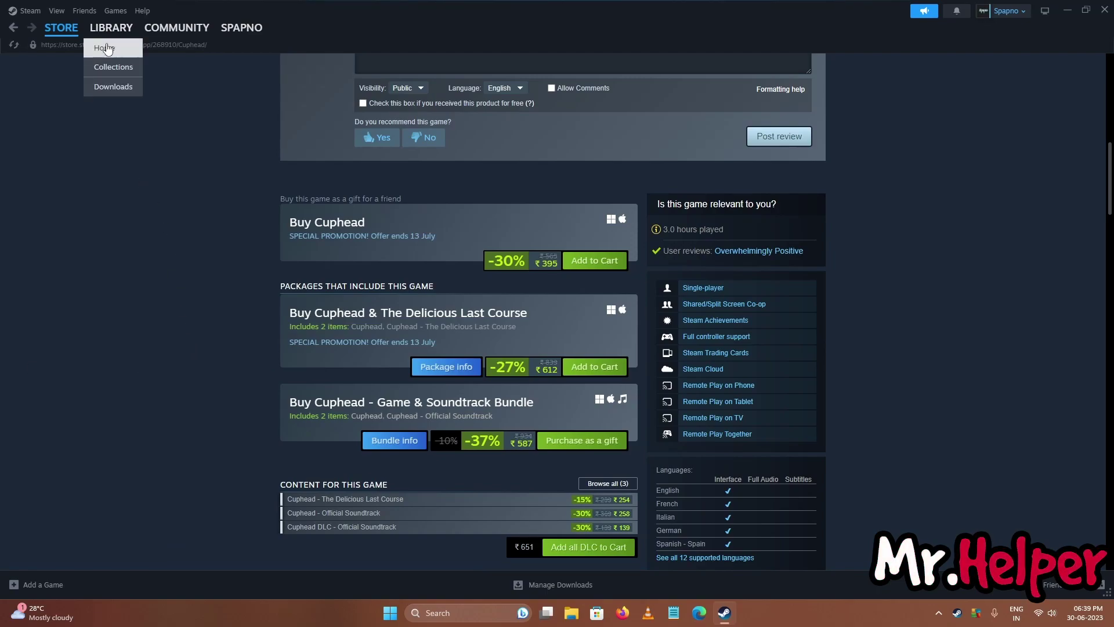
Open Cuphead's page in the Steam library and look through its sections for DLC.
{"action": "left_click", "coordinate": [100, 44]}
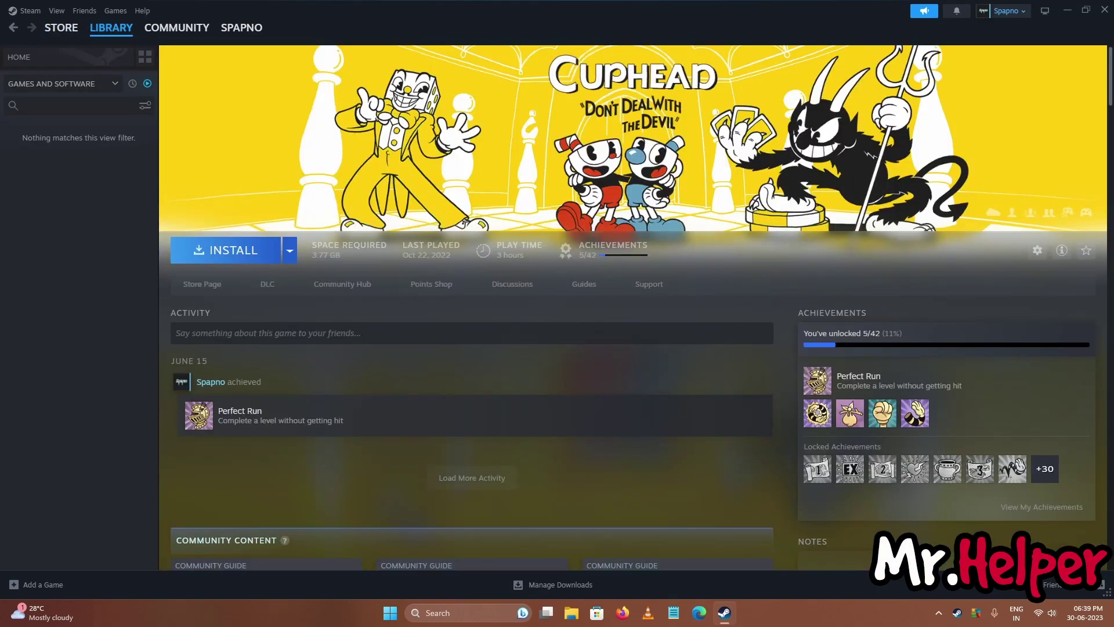
{"action": "scroll", "coordinate": [799, 398], "scroll_direction": "down", "scroll_amount": 8}
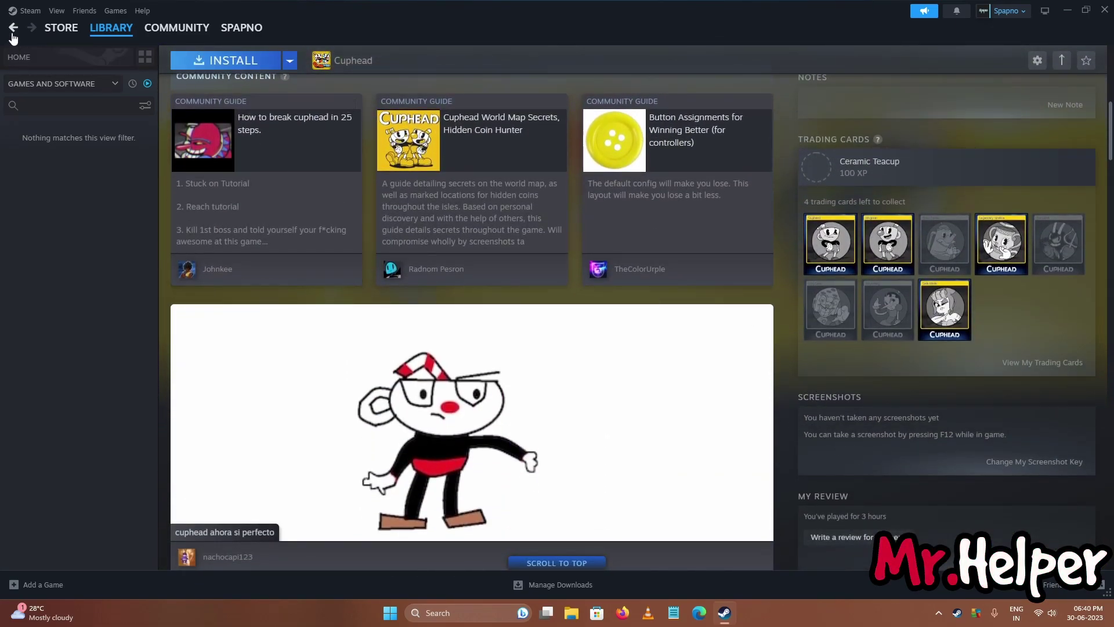
{"action": "scroll", "coordinate": [793, 371], "scroll_direction": "up", "scroll_amount": 8}
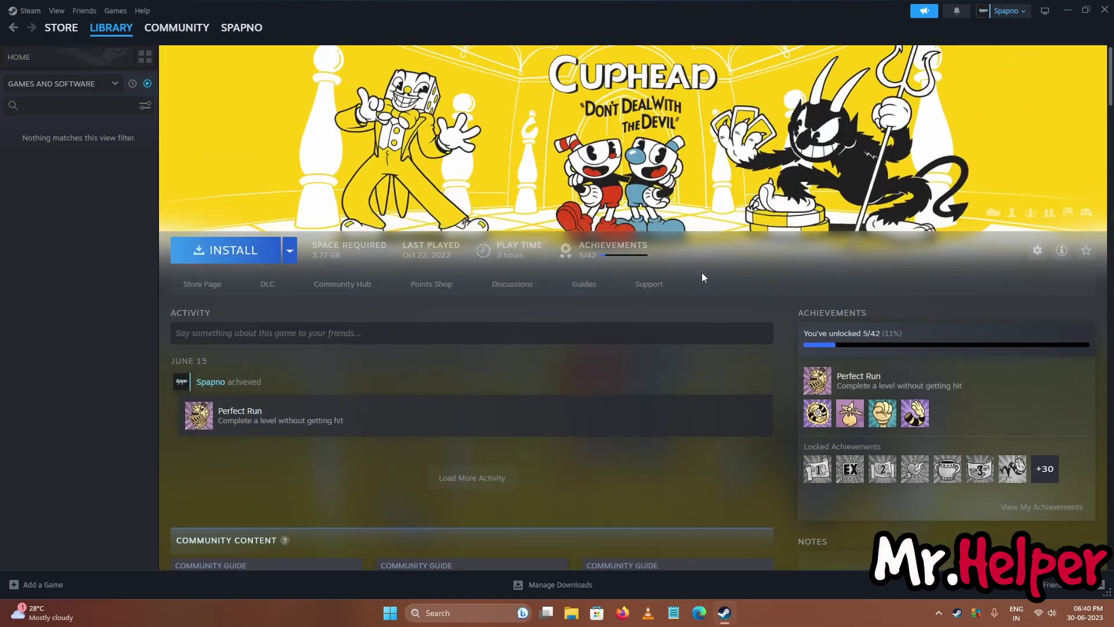
{"action": "scroll", "coordinate": [780, 371], "scroll_direction": "down", "scroll_amount": 5}
{"action": "scroll", "coordinate": [780, 377], "scroll_direction": "down", "scroll_amount": 2}
{"action": "scroll", "coordinate": [1048, 450], "scroll_direction": "down", "scroll_amount": 2}
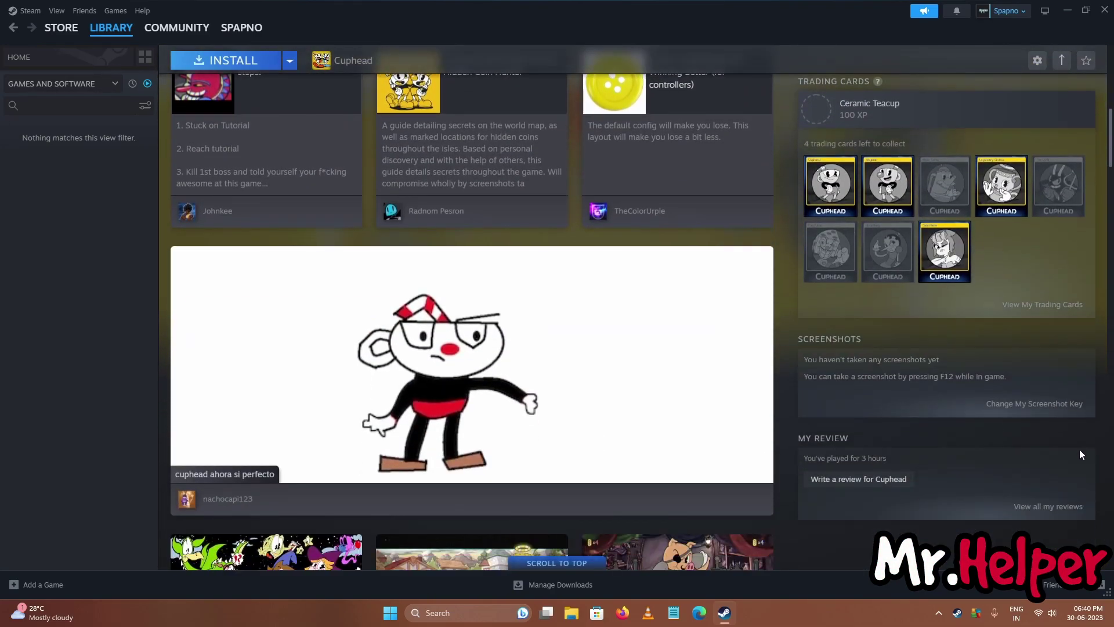
Open Far Cry 5's DLC settings from the library and exclude Gold edition - Uplay Activation, Hours of Darkness and HD textures pack from installation.
{"action": "left_click", "coordinate": [12, 28]}
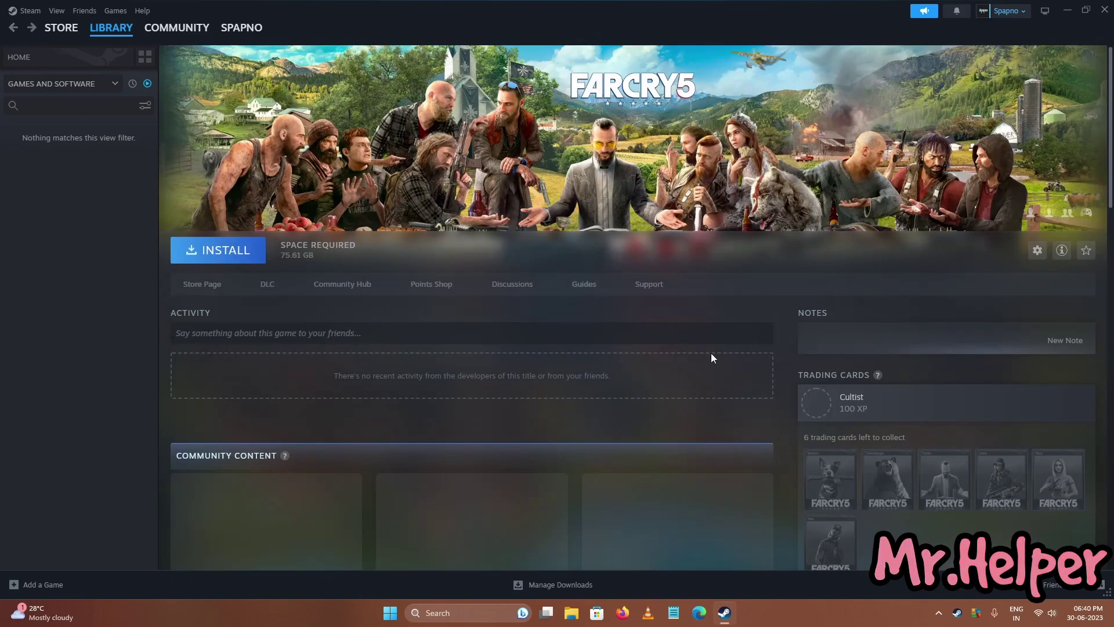
{"action": "scroll", "coordinate": [775, 371], "scroll_direction": "down", "scroll_amount": 6}
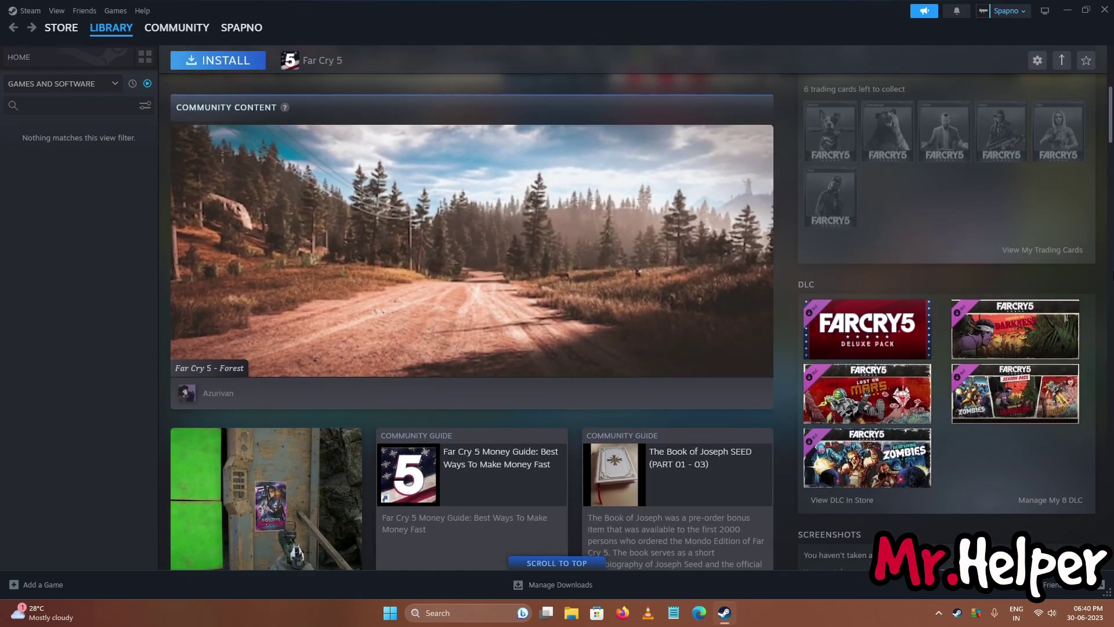
{"action": "left_click", "coordinate": [1045, 502]}
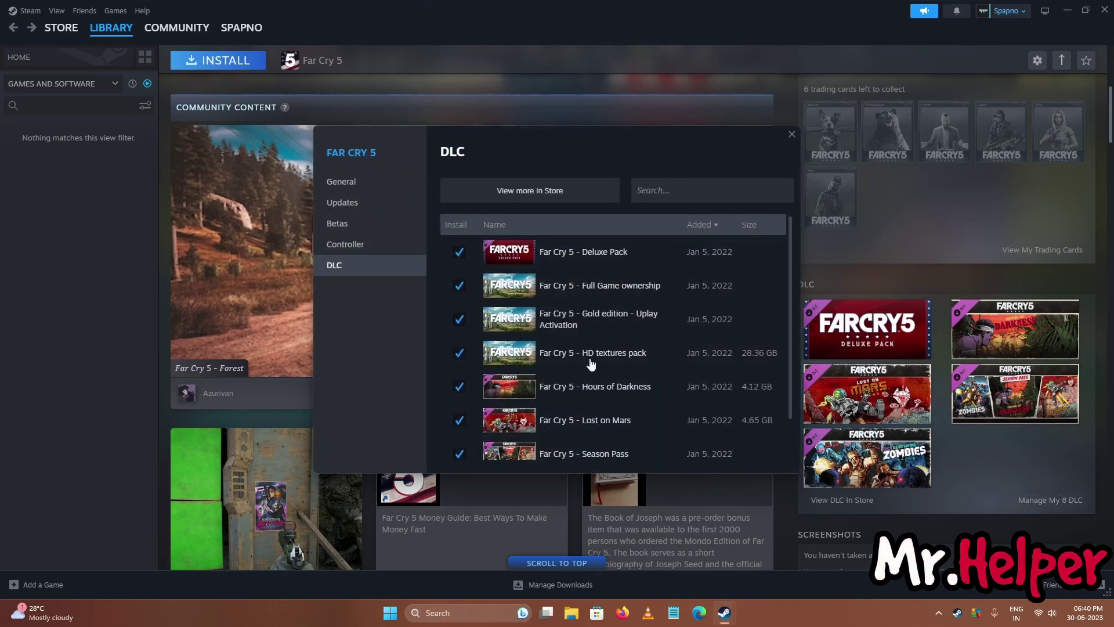
{"action": "left_click", "coordinate": [459, 319]}
{"action": "left_click", "coordinate": [459, 387]}
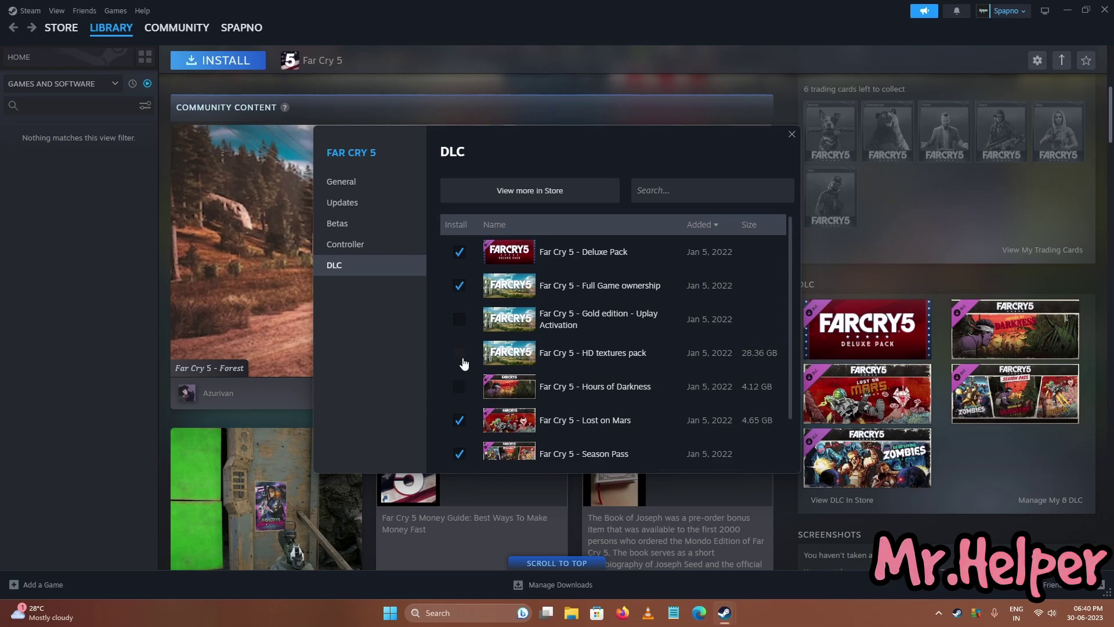
{"action": "left_click", "coordinate": [459, 353]}
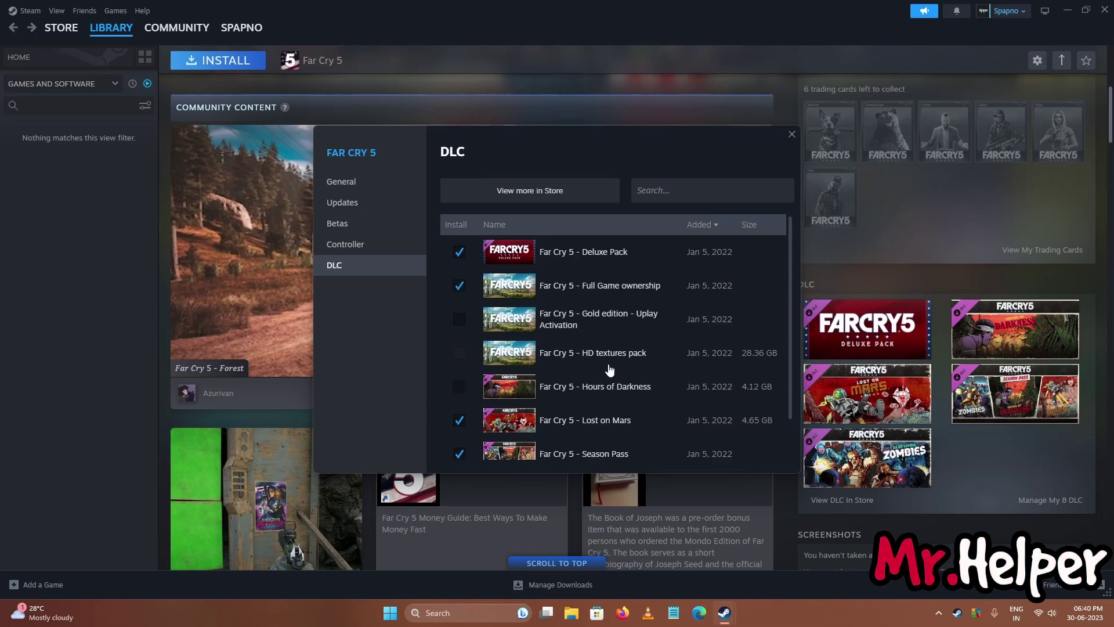
Leave Far Cry 5's DLC settings, return to Cuphead's library page and look through it for a DLC section.
{"action": "left_click", "coordinate": [792, 135]}
{"action": "scroll", "coordinate": [776, 200], "scroll_direction": "up", "scroll_amount": 6}
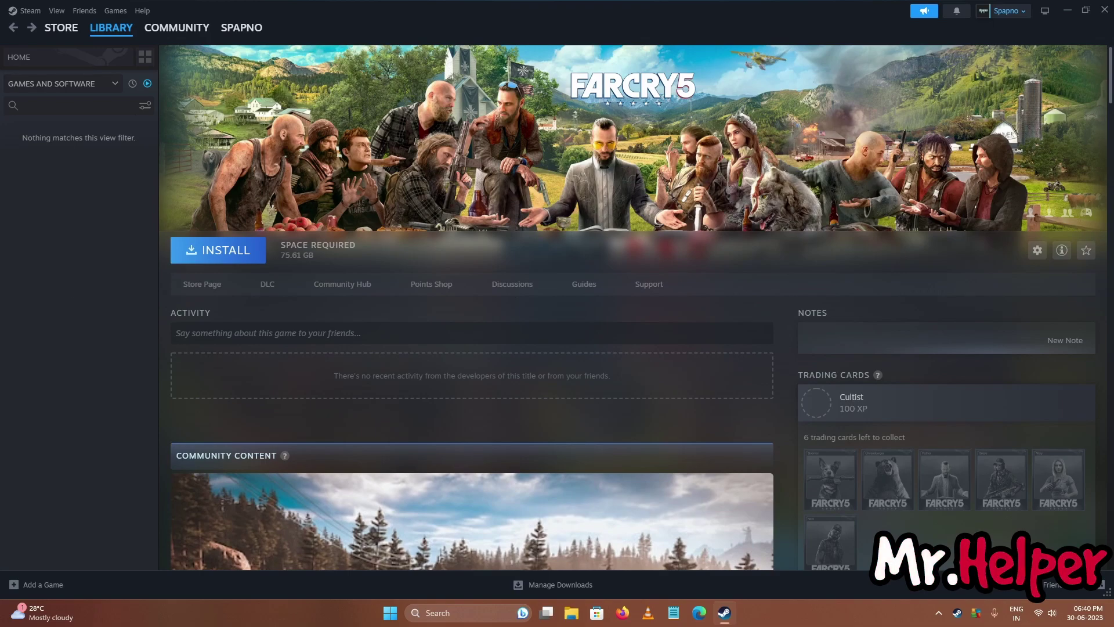
{"action": "left_click", "coordinate": [13, 27]}
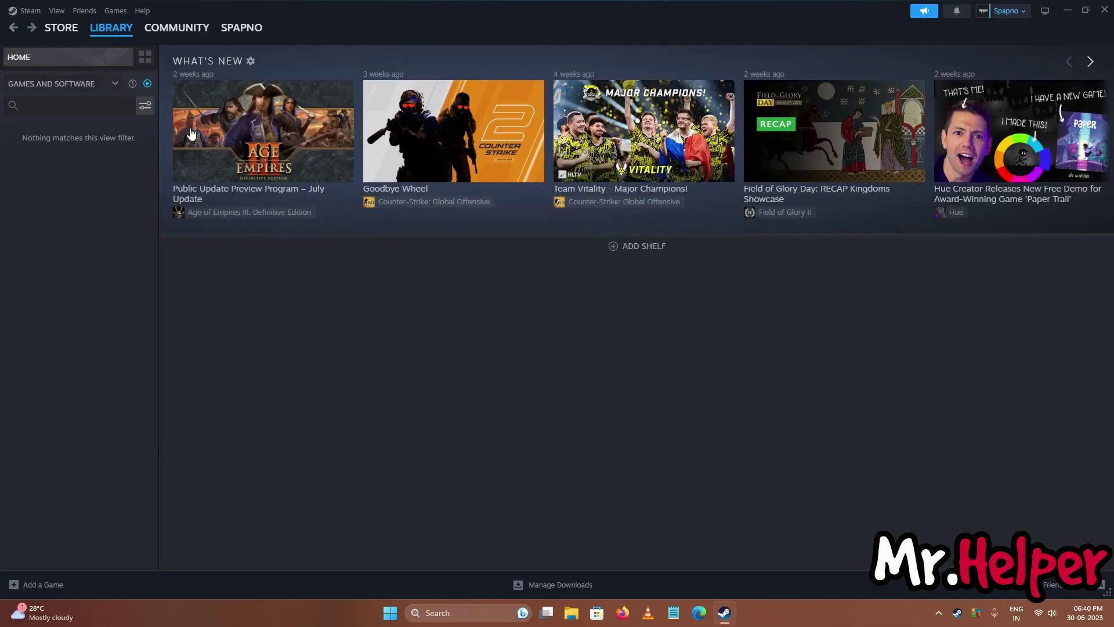
{"action": "left_click", "coordinate": [36, 30]}
{"action": "scroll", "coordinate": [809, 437], "scroll_direction": "down", "scroll_amount": 5}
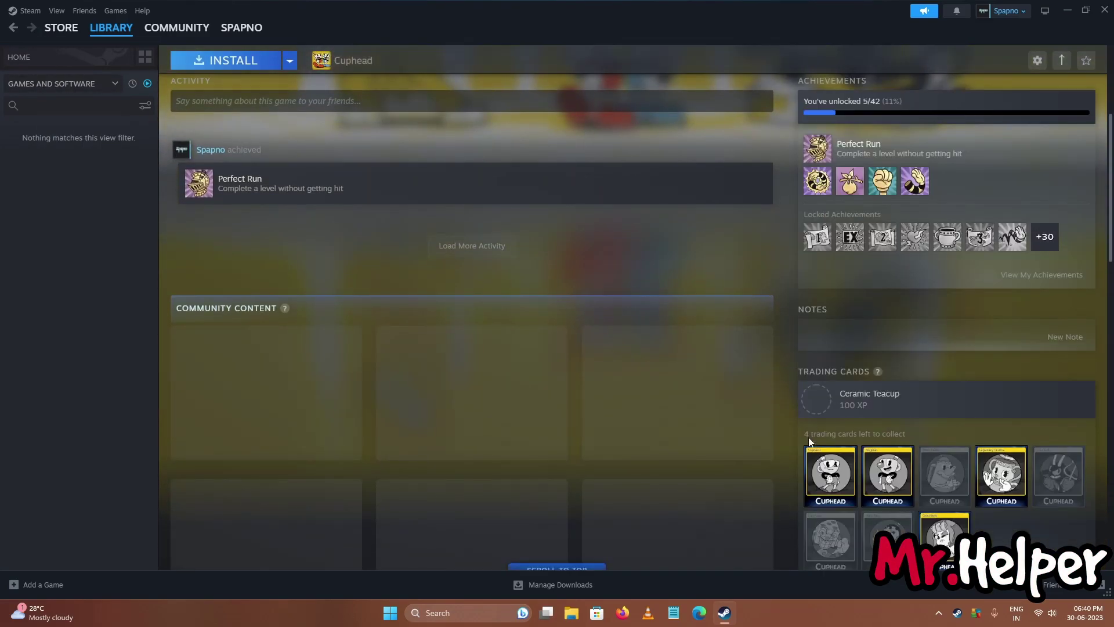
{"action": "scroll", "coordinate": [806, 433], "scroll_direction": "down", "scroll_amount": 2}
{"action": "scroll", "coordinate": [796, 402], "scroll_direction": "up", "scroll_amount": 10}
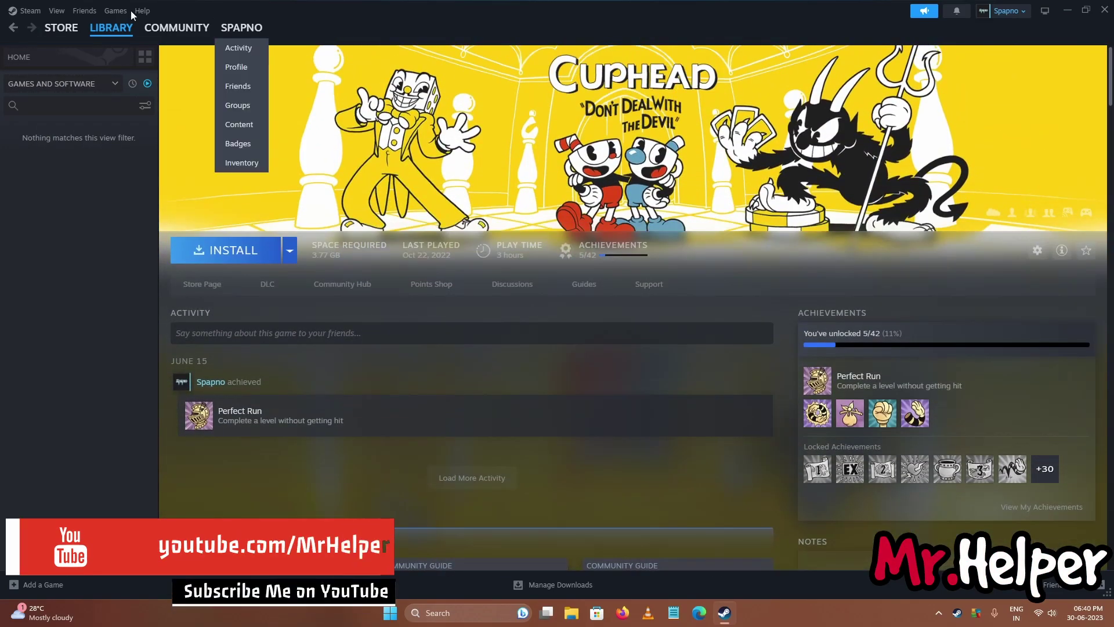
Reopen Far Cry 5's DLC management list from its library page, review which DLC are selected for installation, and close it.
{"action": "key", "text": "alt+Left"}
{"action": "scroll", "coordinate": [855, 387], "scroll_direction": "down", "scroll_amount": 1}
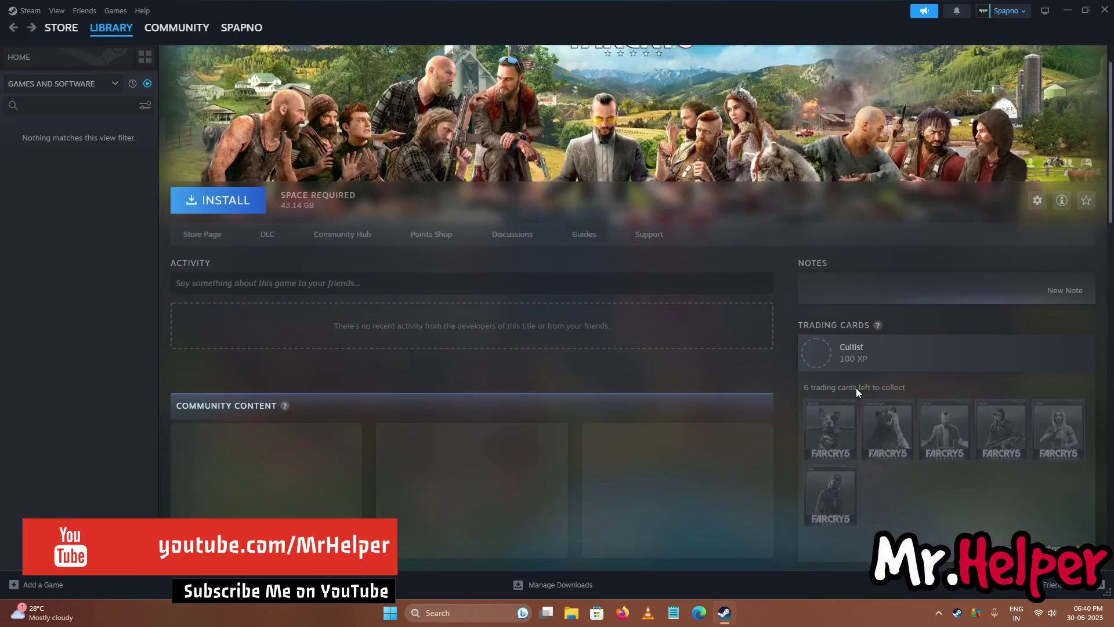
{"action": "scroll", "coordinate": [856, 387], "scroll_direction": "down", "scroll_amount": 5}
{"action": "left_click", "coordinate": [1062, 442]}
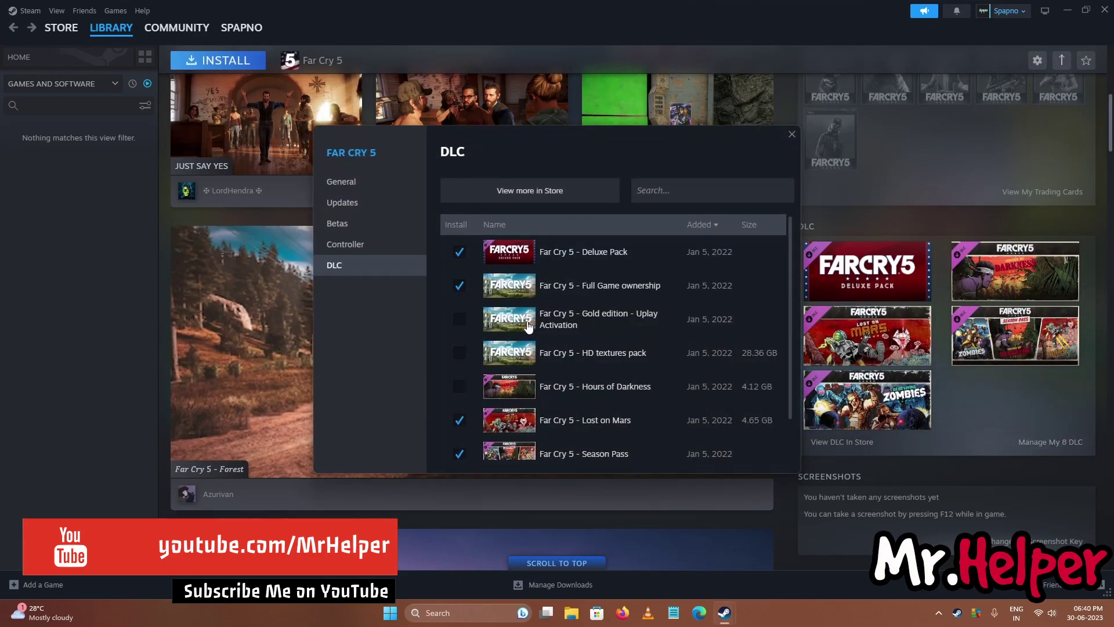
{"action": "left_click", "coordinate": [790, 136]}
{"action": "scroll", "coordinate": [795, 172], "scroll_direction": "up", "scroll_amount": 6}
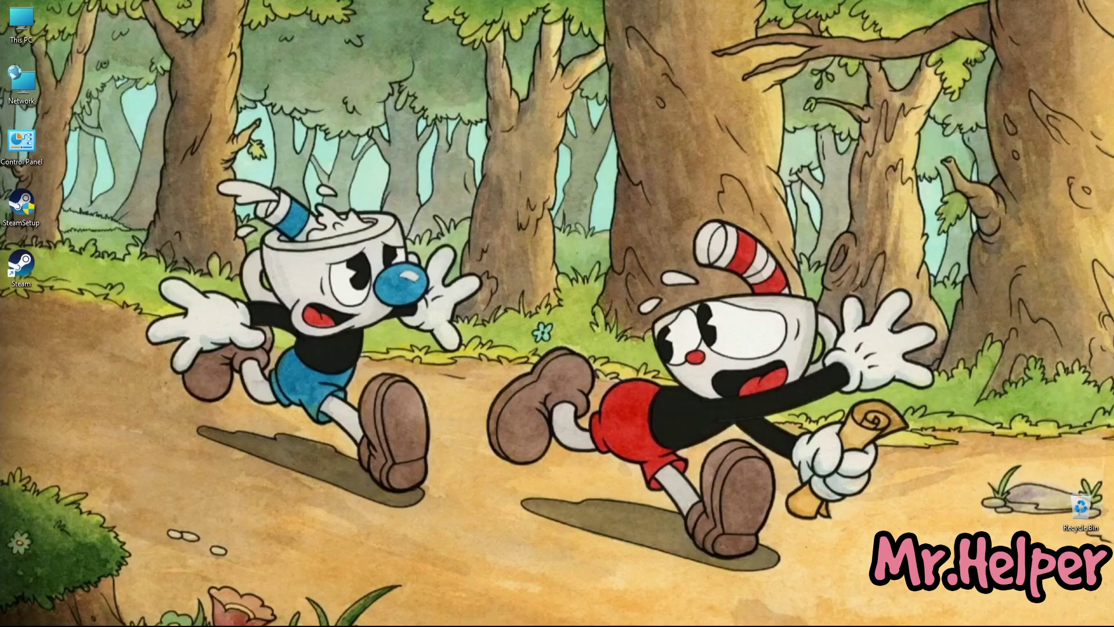
Launch Steam from the desktop and open Cuphead's page by searching the library for "Cuphead".
{"action": "double_click", "coordinate": [21, 265]}
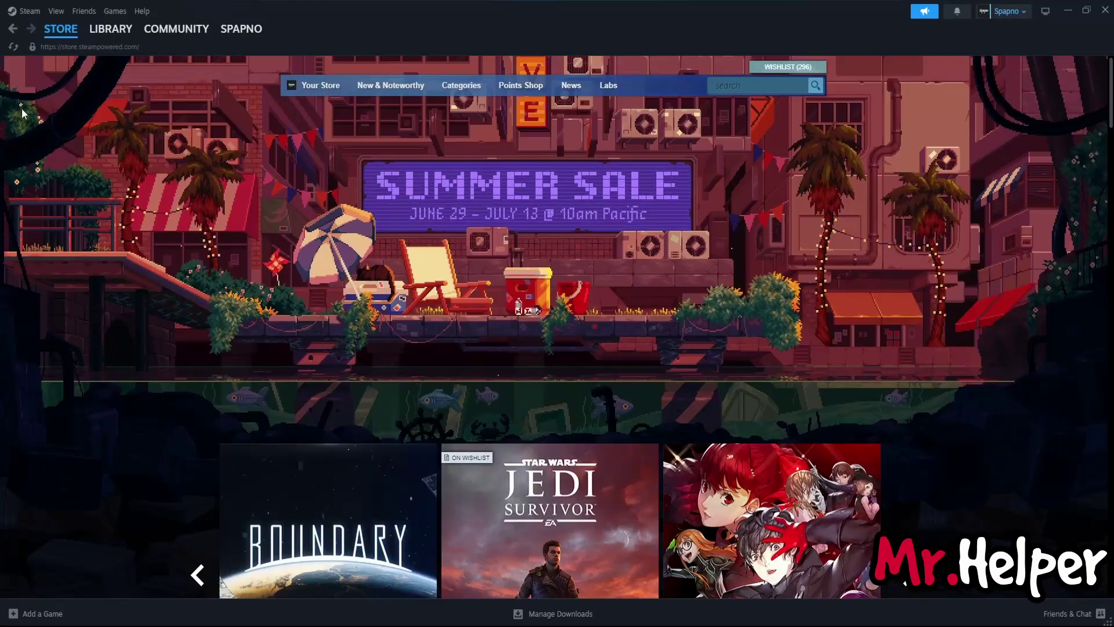
{"action": "mouse_move", "coordinate": [112, 32]}
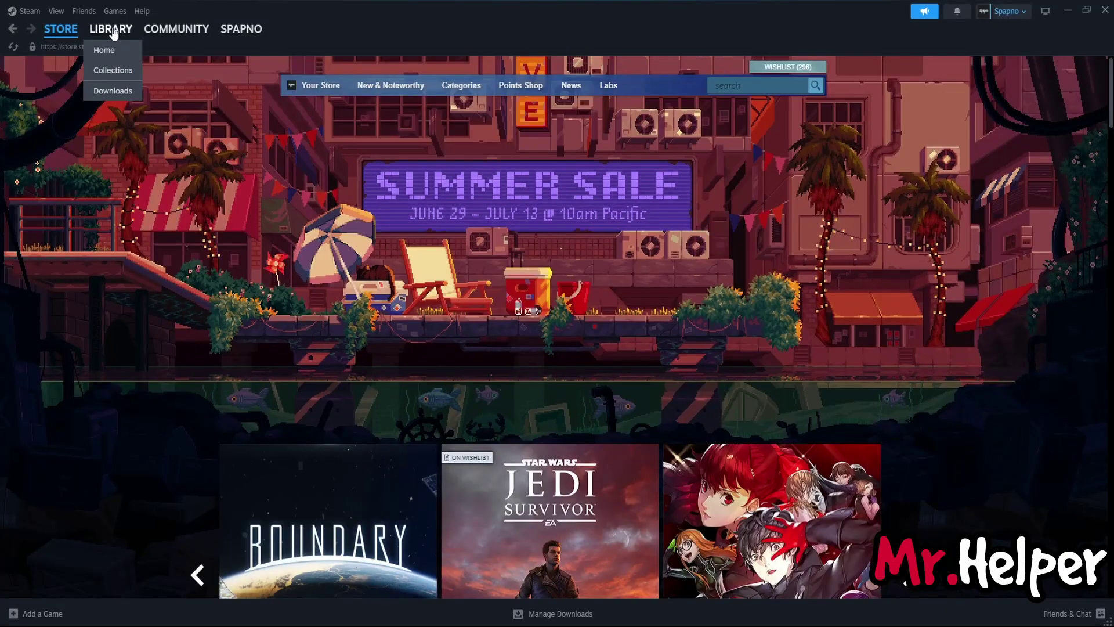
{"action": "left_click", "coordinate": [106, 50]}
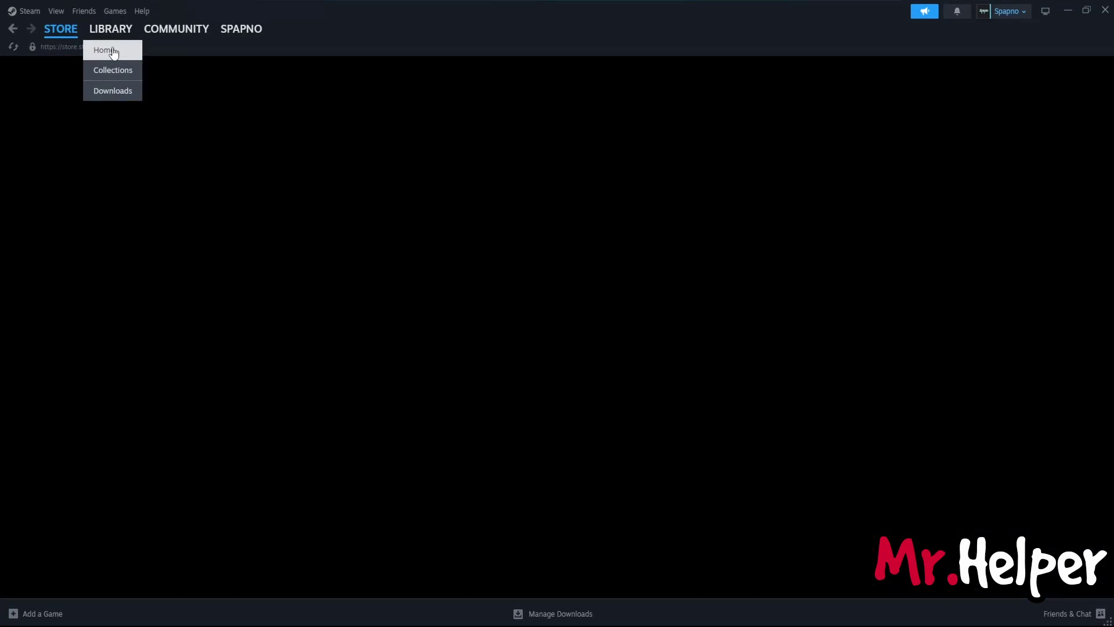
{"action": "type", "text": "Cuphead"}
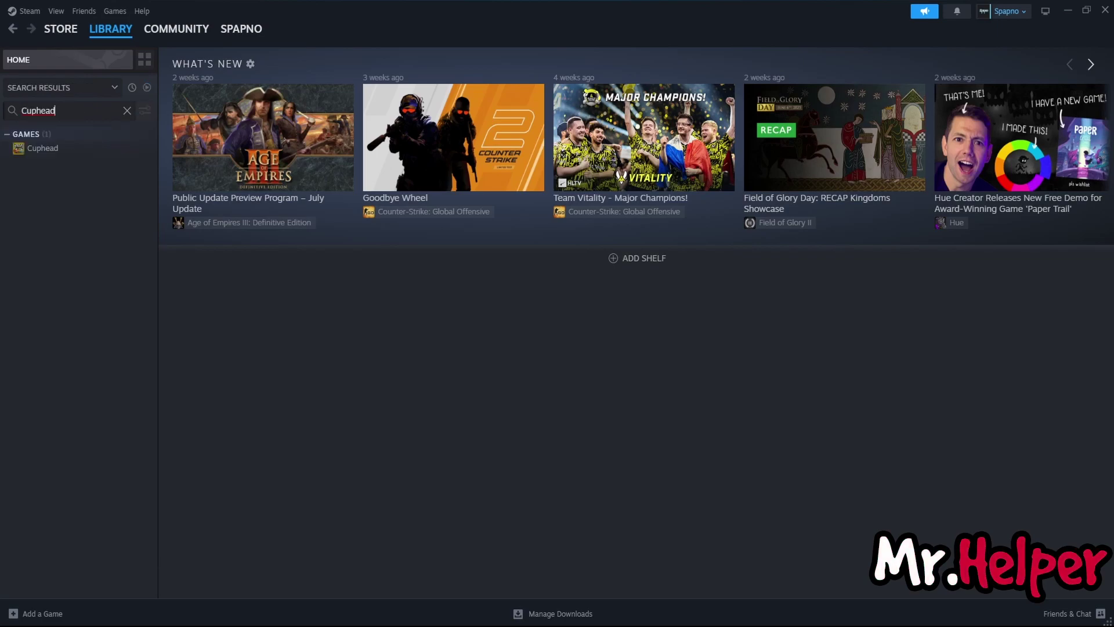
{"action": "left_click", "coordinate": [49, 149]}
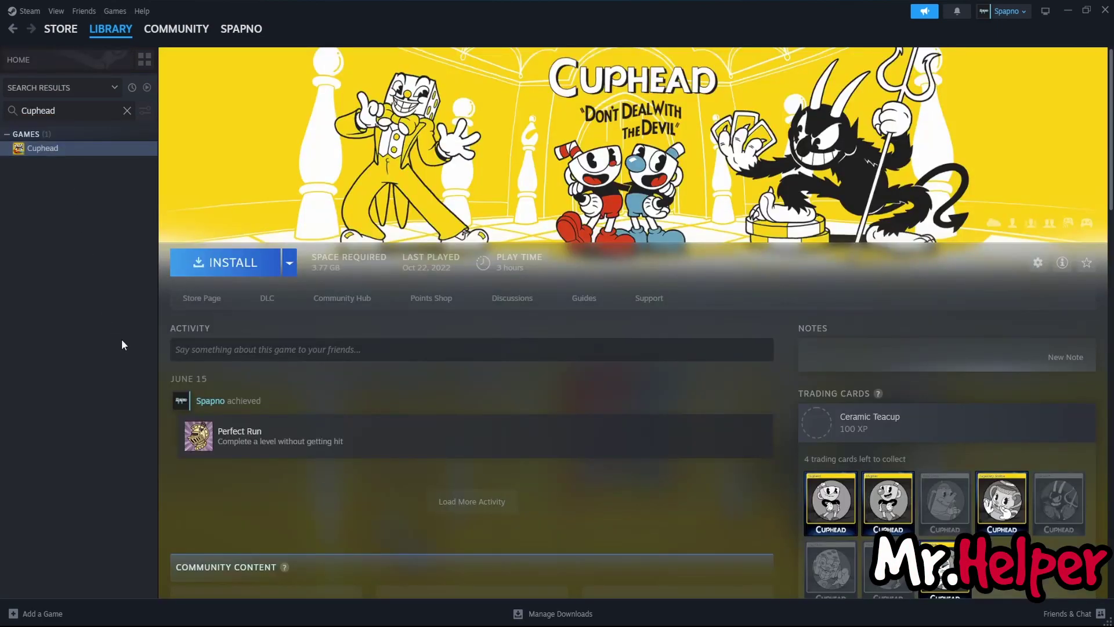
Install Cuphead to the Secondary Programs (E:) drive with both desktop and start menu shortcuts enabled.
{"action": "left_click", "coordinate": [221, 264]}
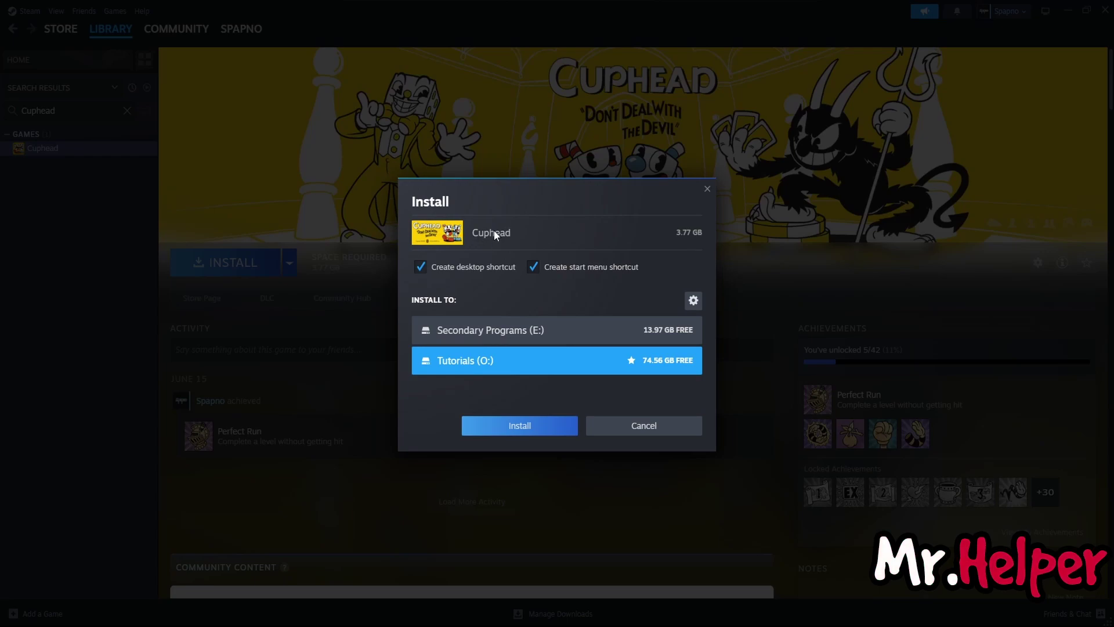
{"action": "left_click", "coordinate": [461, 267]}
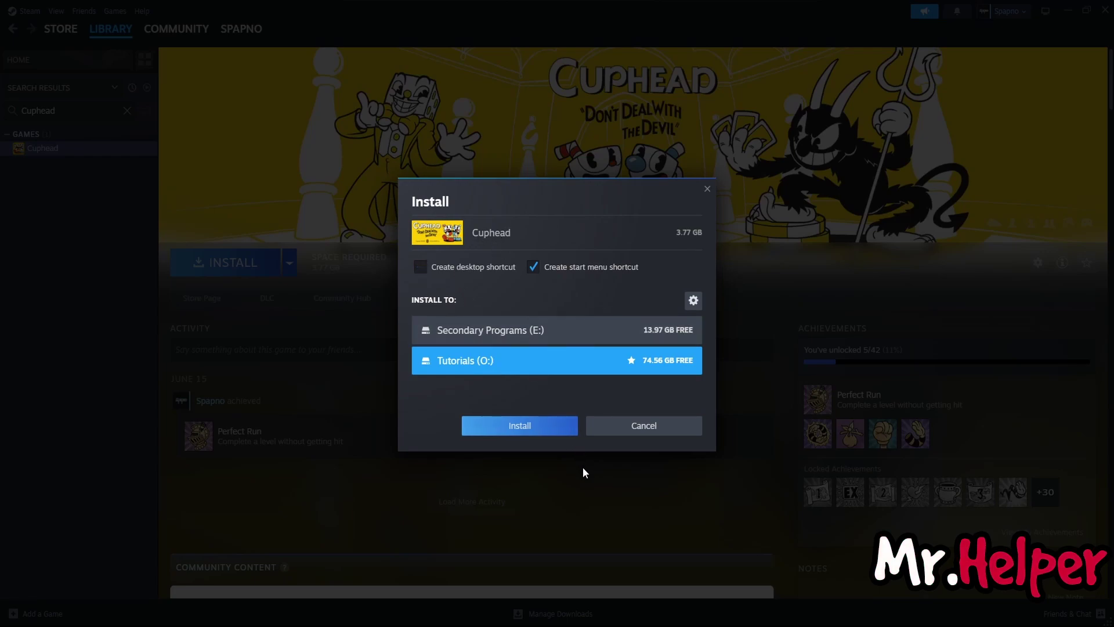
{"action": "left_click", "coordinate": [583, 274]}
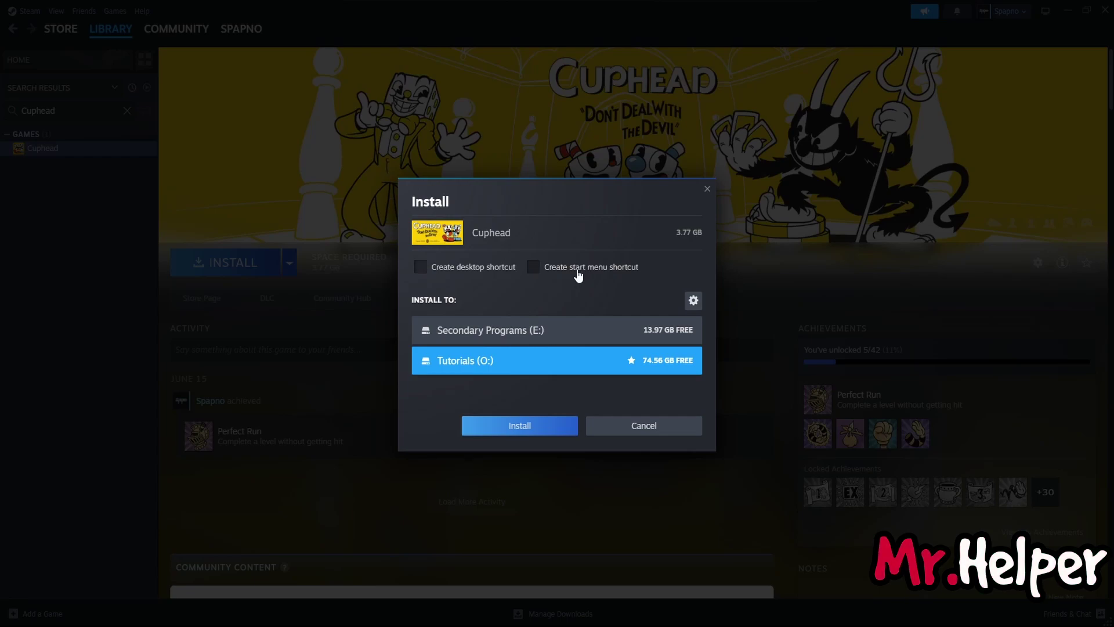
{"action": "left_click", "coordinate": [583, 274]}
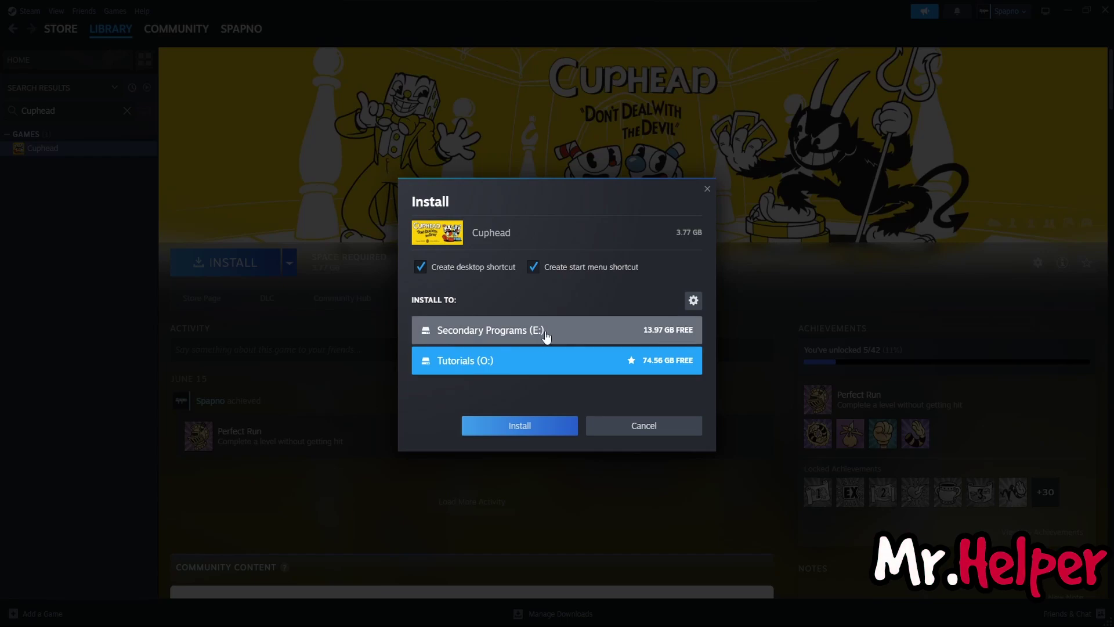
{"action": "left_click", "coordinate": [471, 338]}
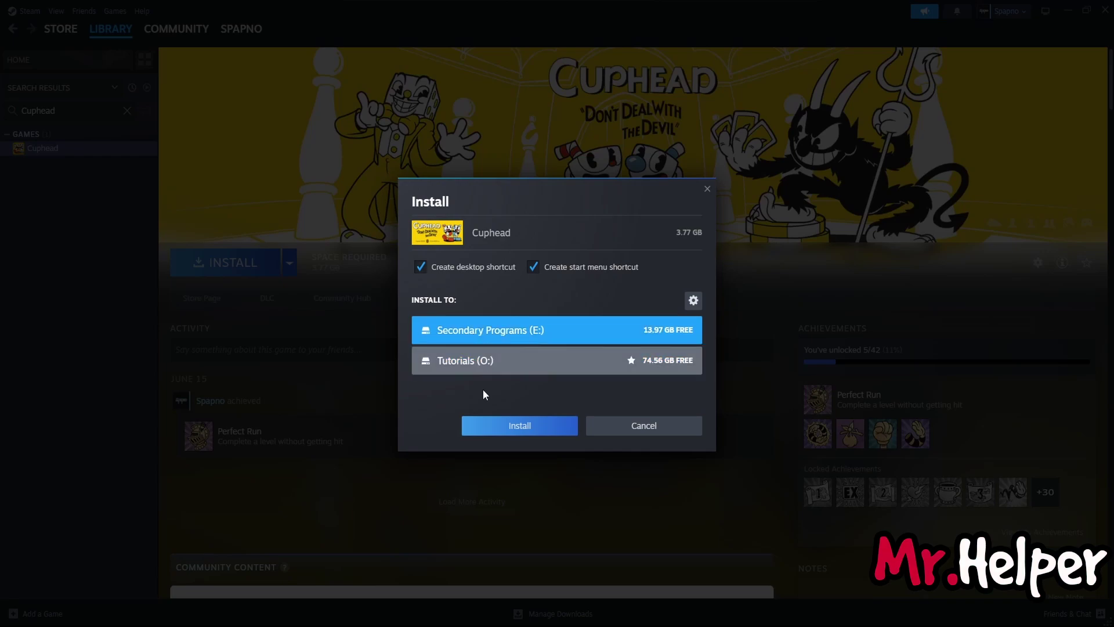
{"action": "left_click", "coordinate": [494, 436]}
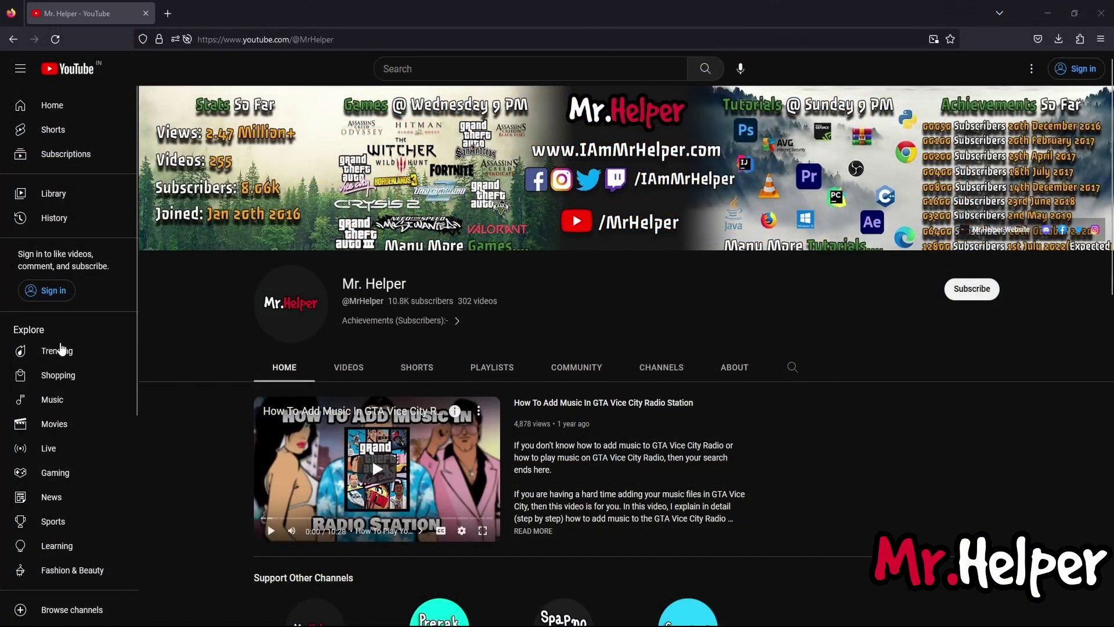
Open the list of channels on the Mr. Helper YouTube channel page in Firefox.
{"action": "left_click", "coordinate": [650, 372]}
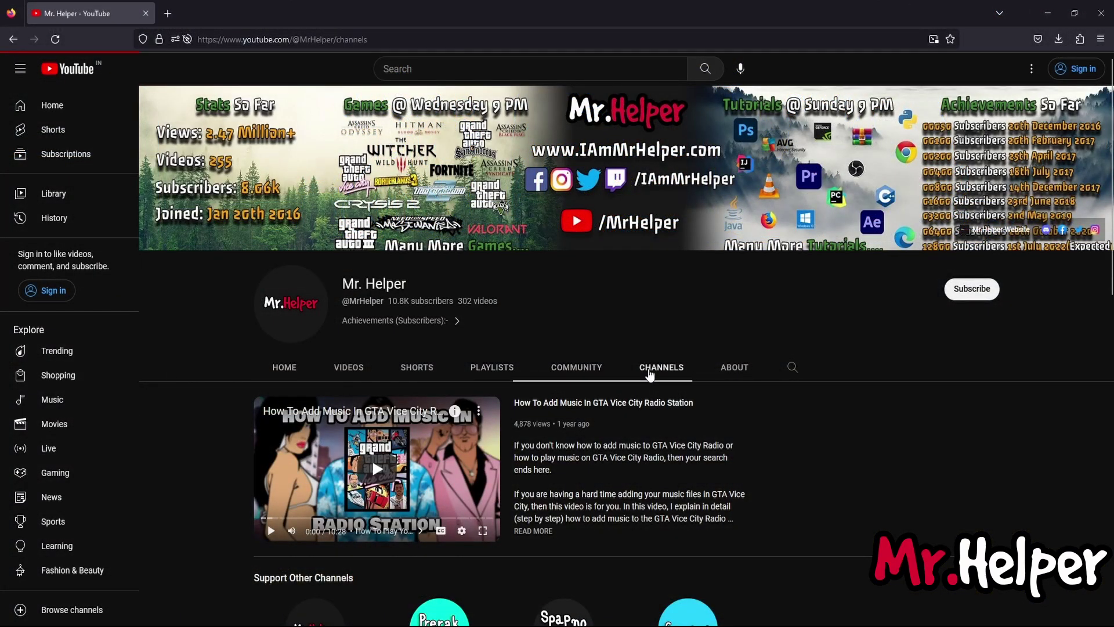